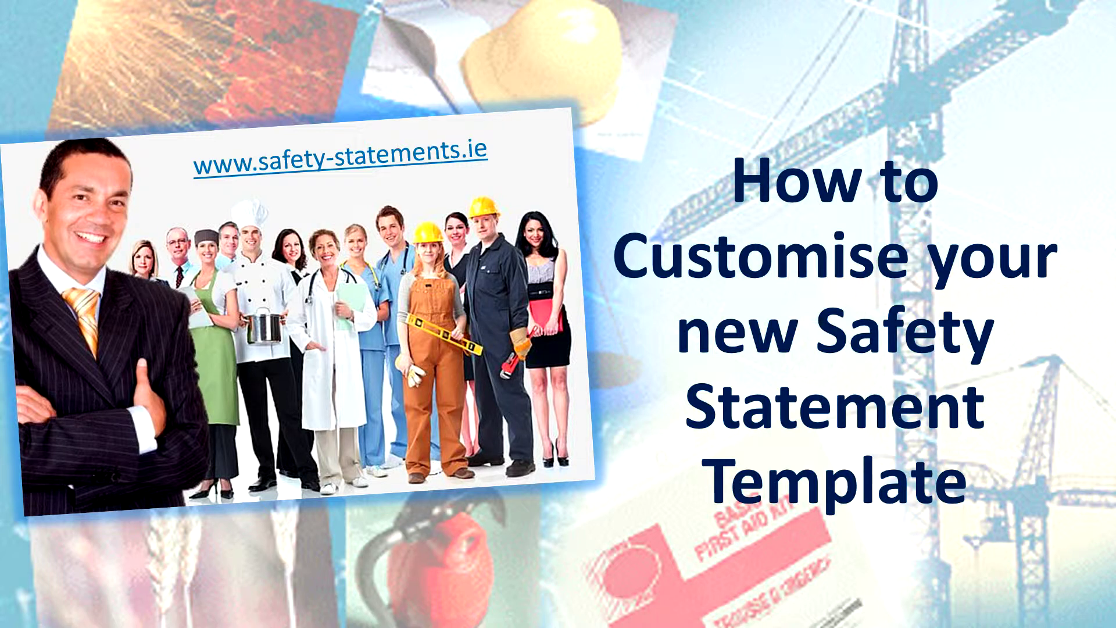
# - End the title slide show and close PowerPoint and Chrome, bringing the instructions PDF forward
pyautogui.click(875, 443)
pyautogui.click(869, 437)
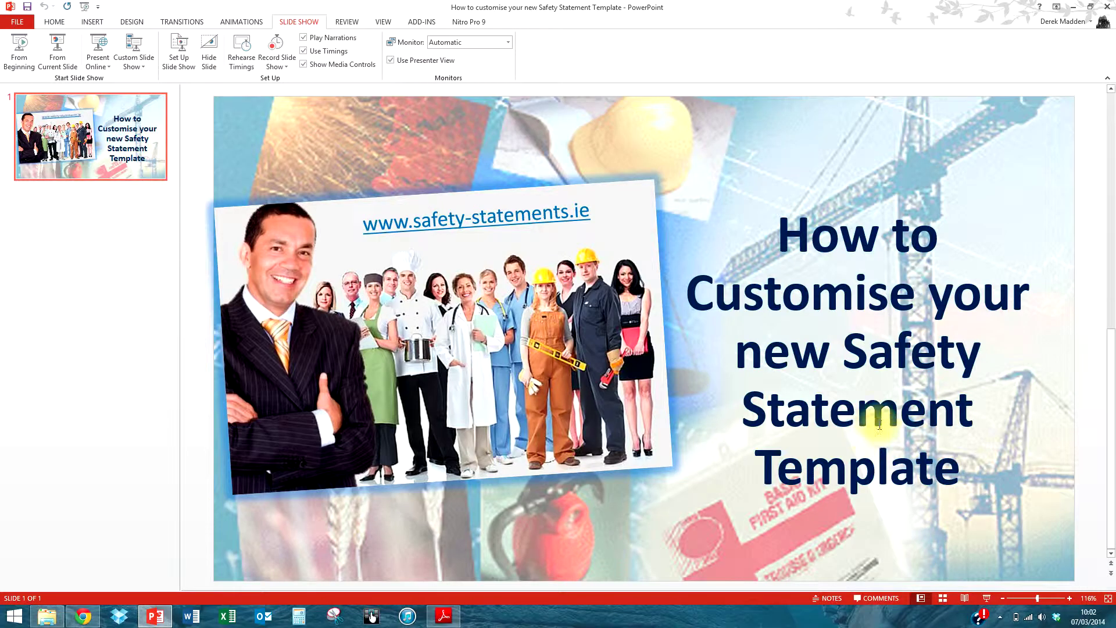
pyautogui.click(1108, 8)
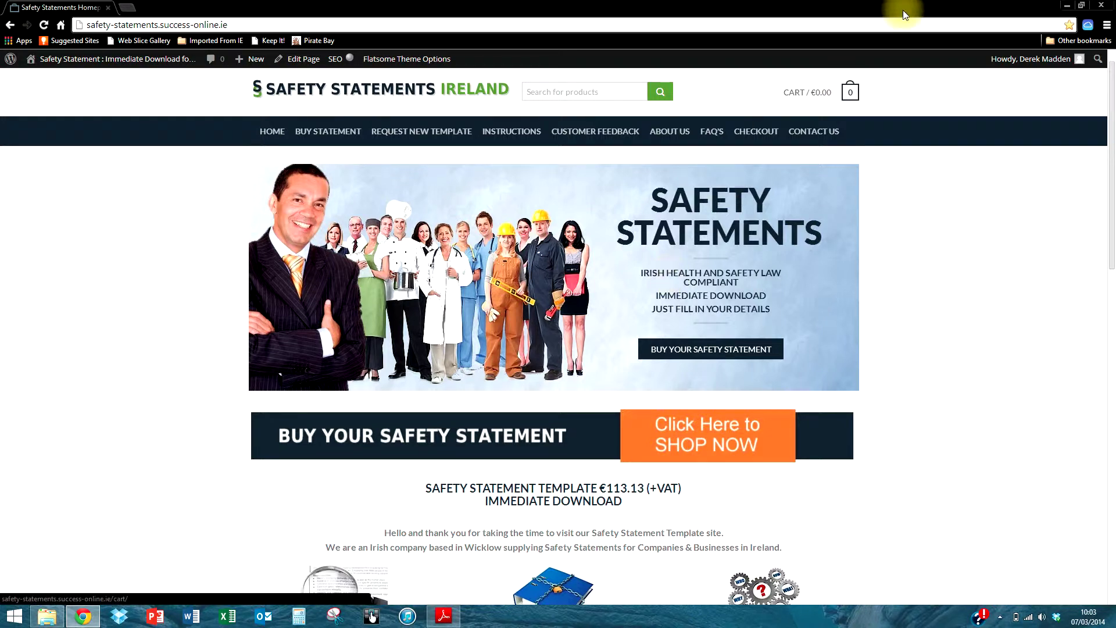
pyautogui.click(1101, 7)
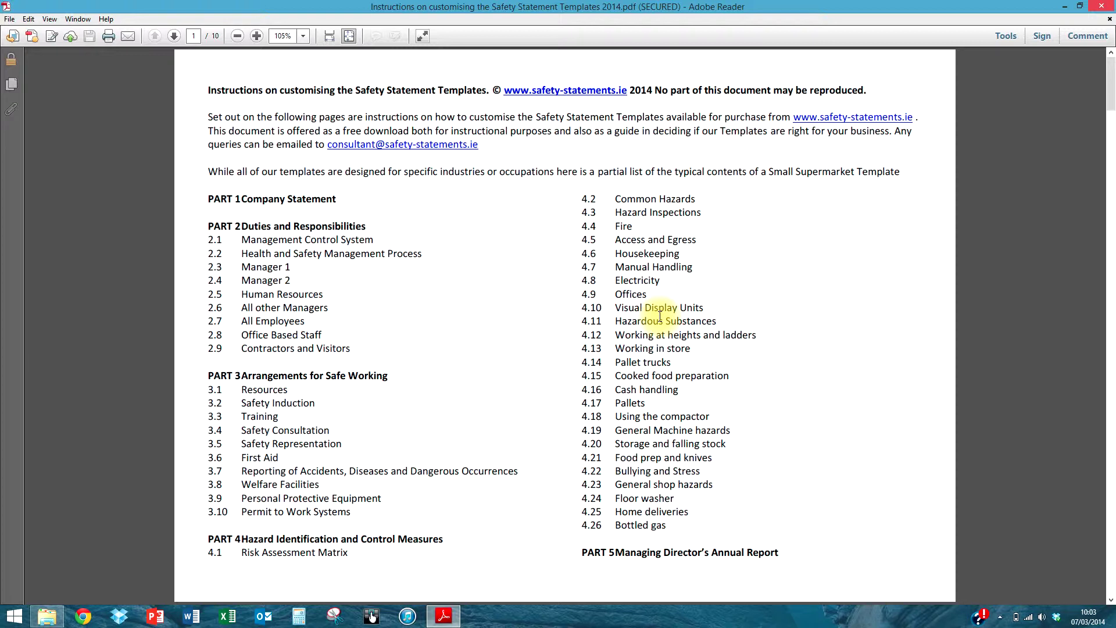
# - Skim the customisation instructions PDF, then close Adobe Reader and the Files for WordPress folder
pyautogui.scroll(-10, 654, 322)
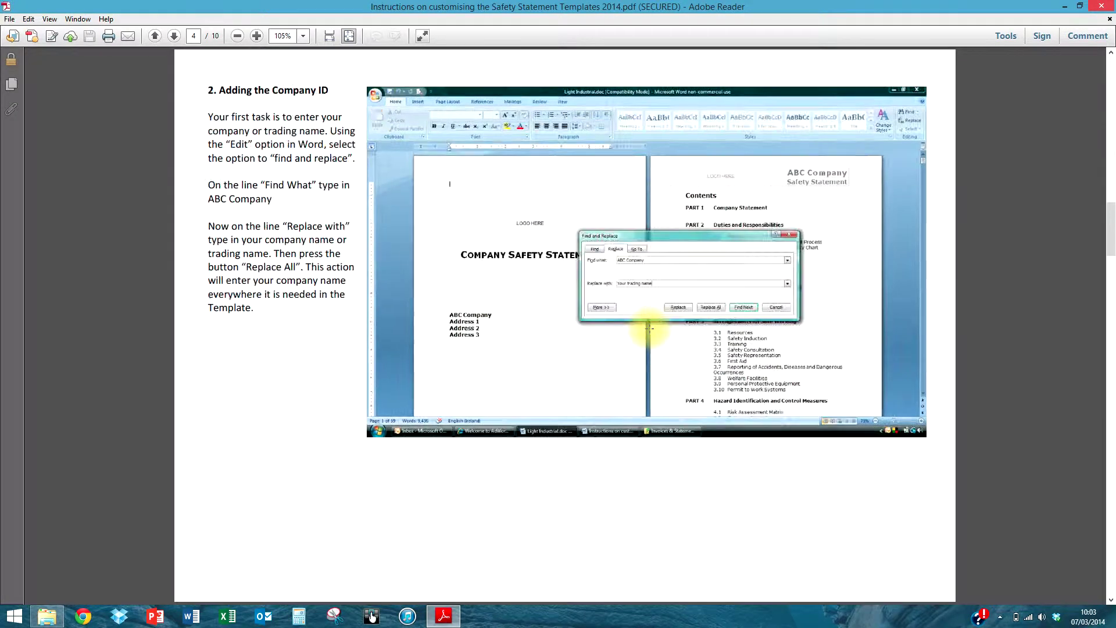
pyautogui.scroll(10, 648, 327)
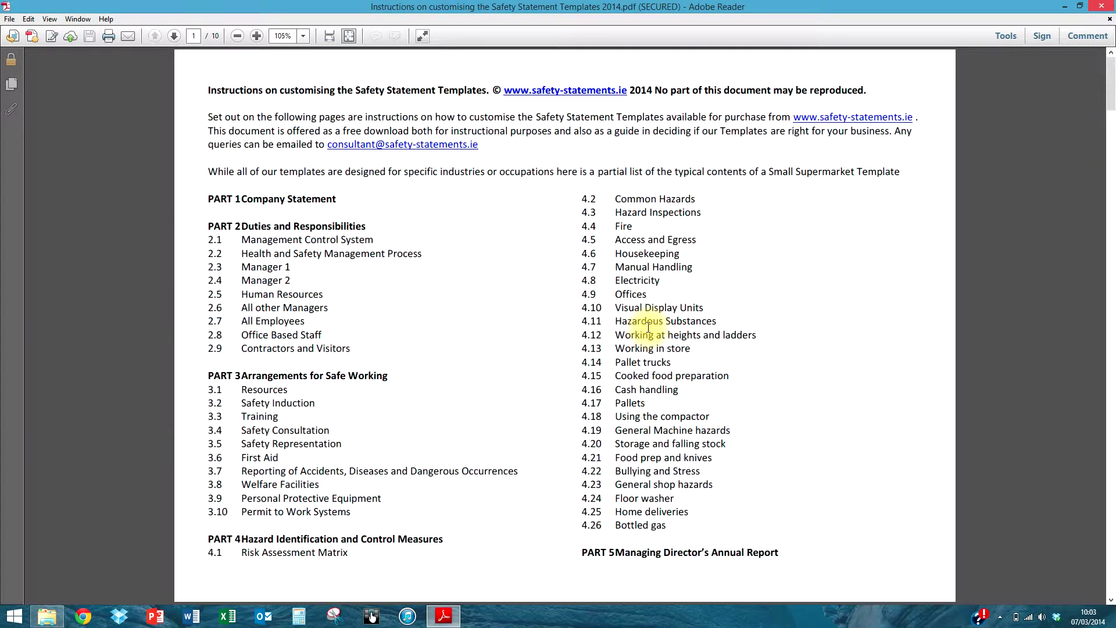
pyautogui.click(1102, 7)
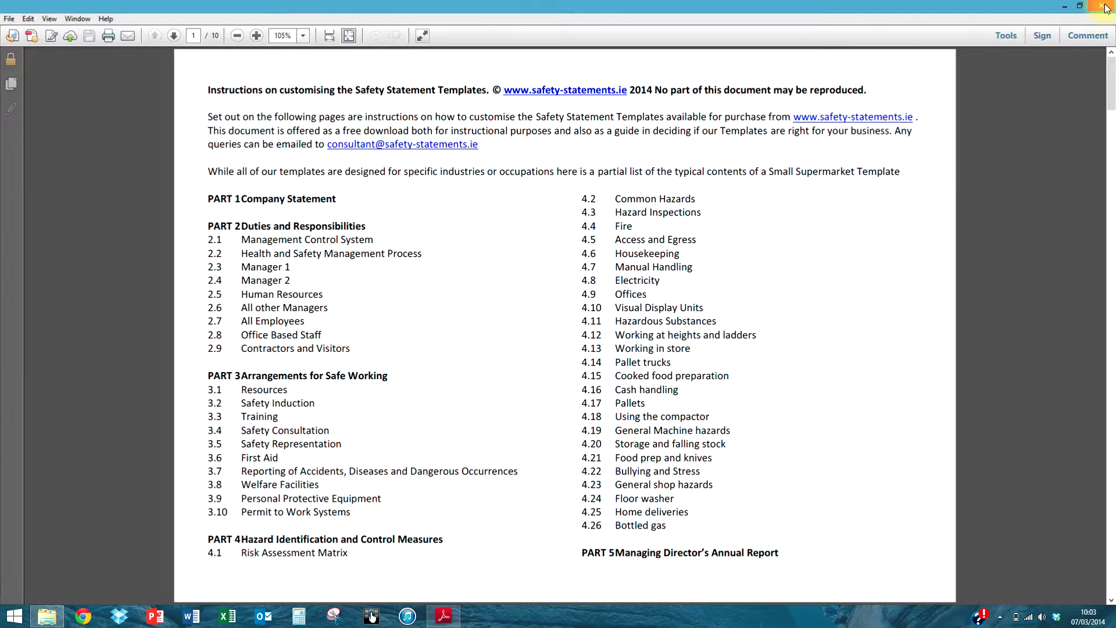
pyautogui.click(1102, 7)
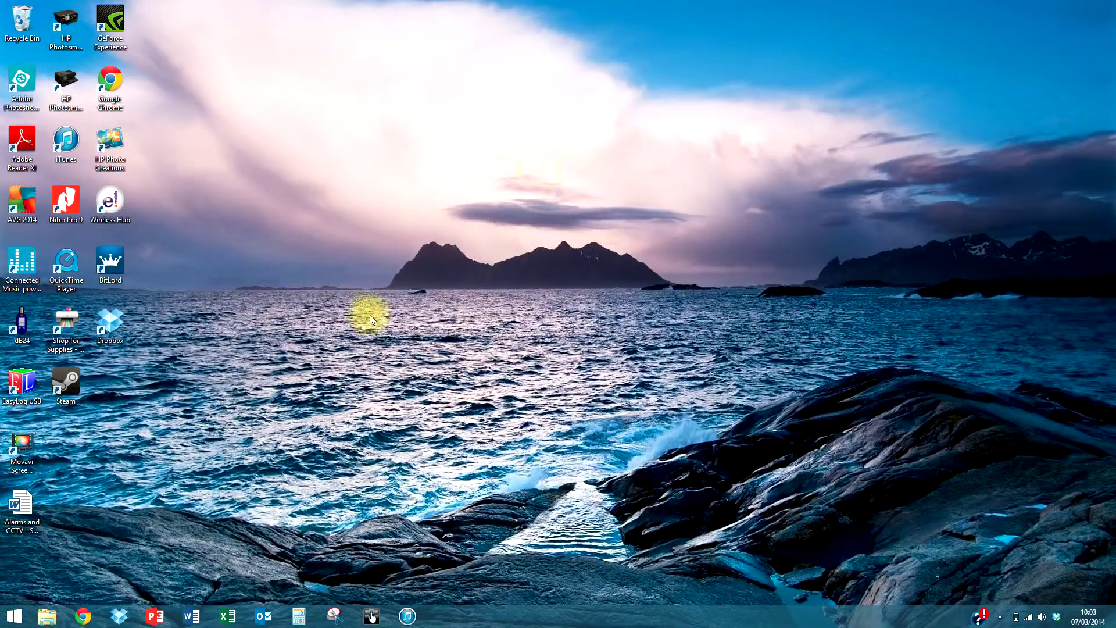
# - Move the Alarms and CCTV icon to the desktop's top-centre and open it in Word
pyautogui.moveTo(21, 505); pyautogui.dragTo(359, 120)
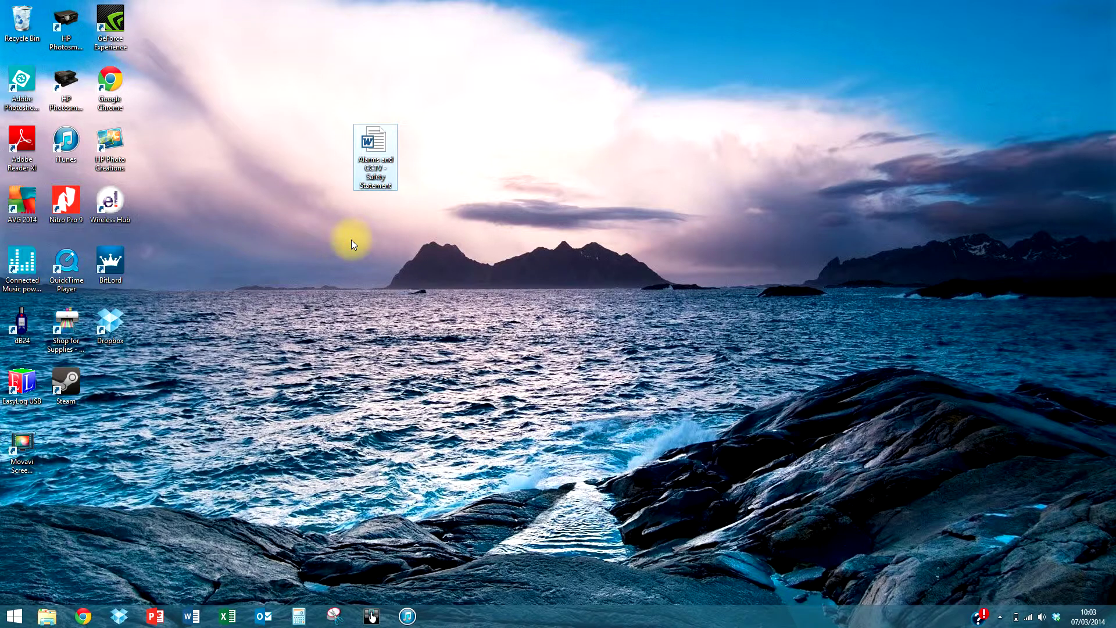
pyautogui.doubleClick(394, 132)
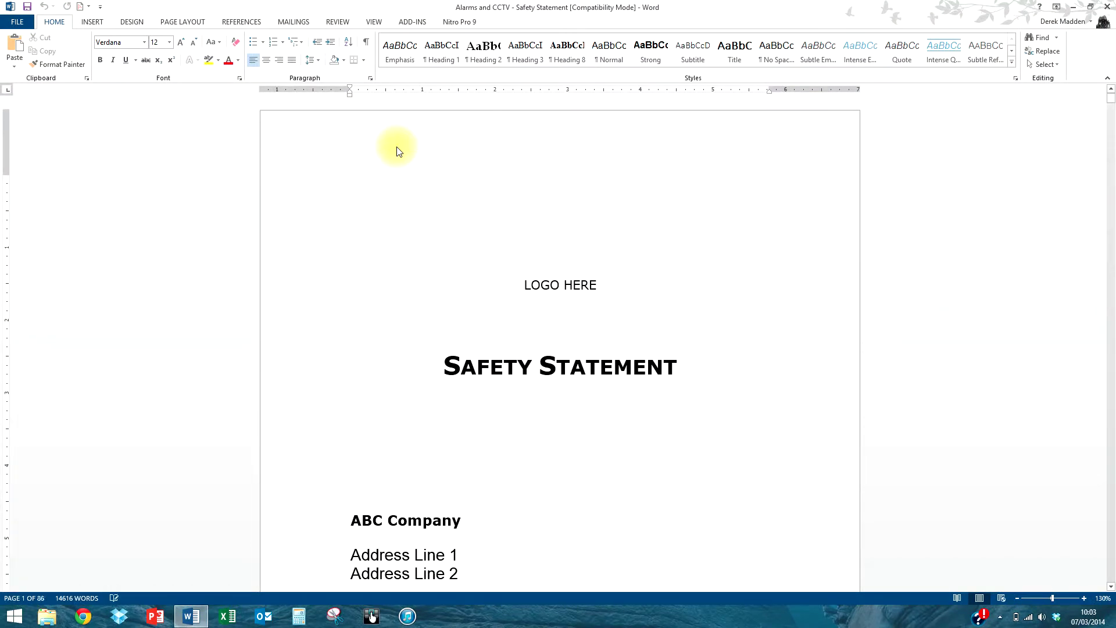
# - Save a copy to the Desktop as 'Joe Bloggs - Safety Statement'
pyautogui.click(18, 23)
pyautogui.click(30, 137)
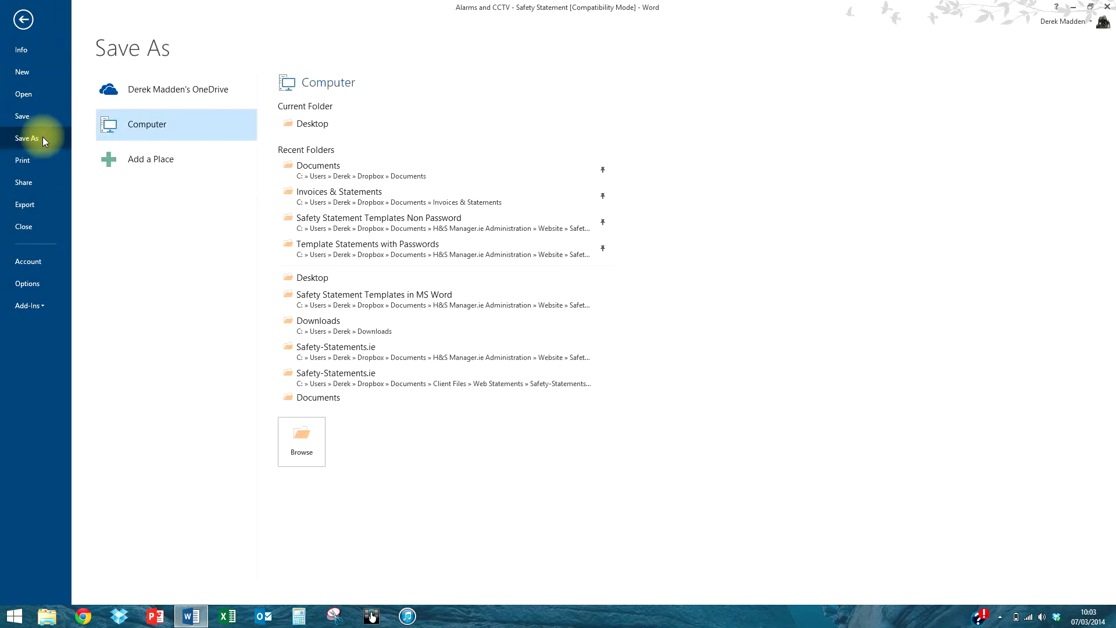
pyautogui.click(320, 122)
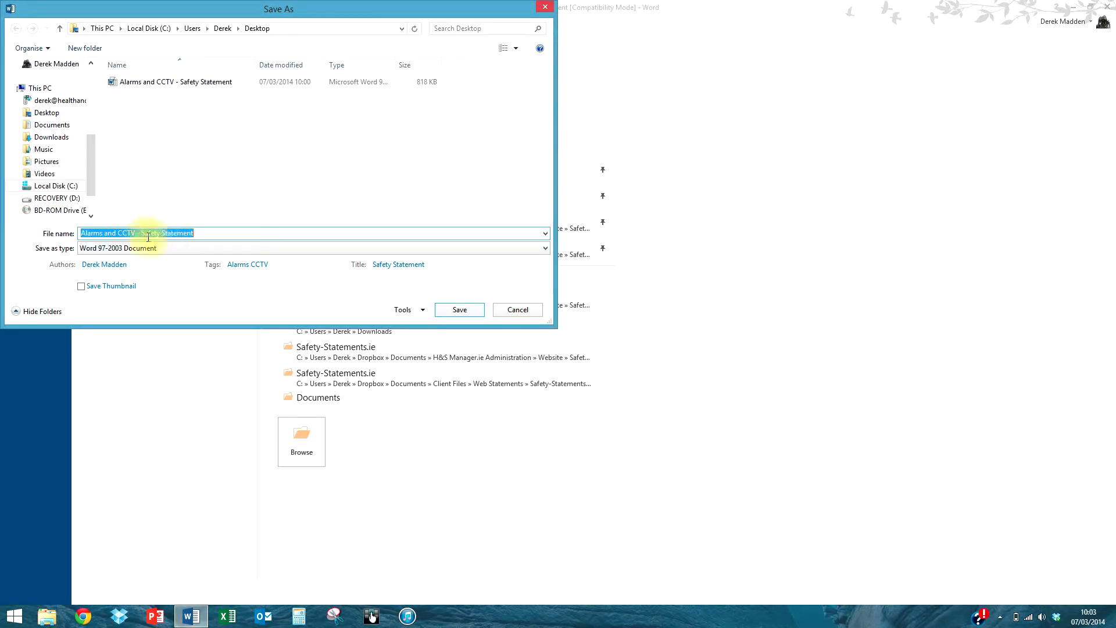
pyautogui.moveTo(136, 234); pyautogui.dragTo(83, 232)
pyautogui.write('Joe Bloggs')
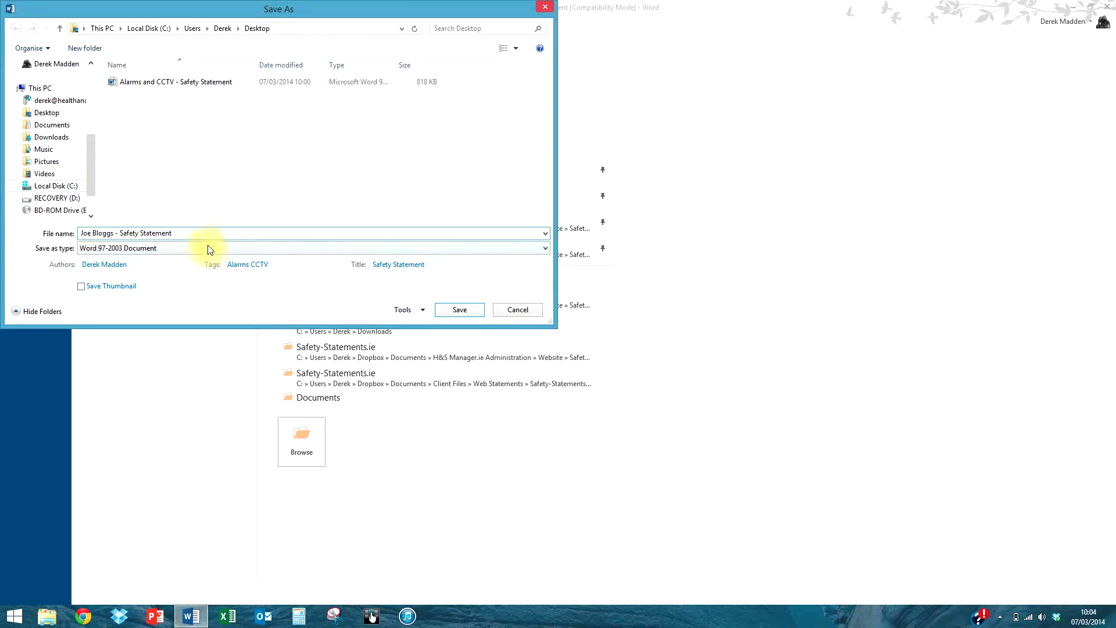
pyautogui.click(463, 306)
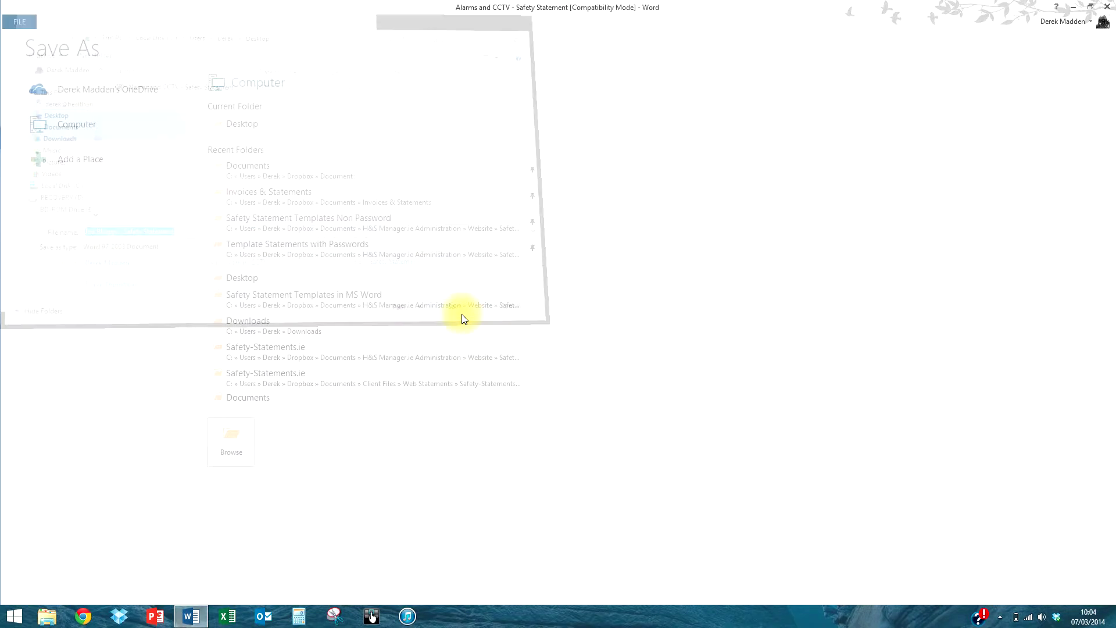
# - Minimise Word and place the Joe Bloggs file icon beside the Alarms and CCTV original
pyautogui.click(1072, 7)
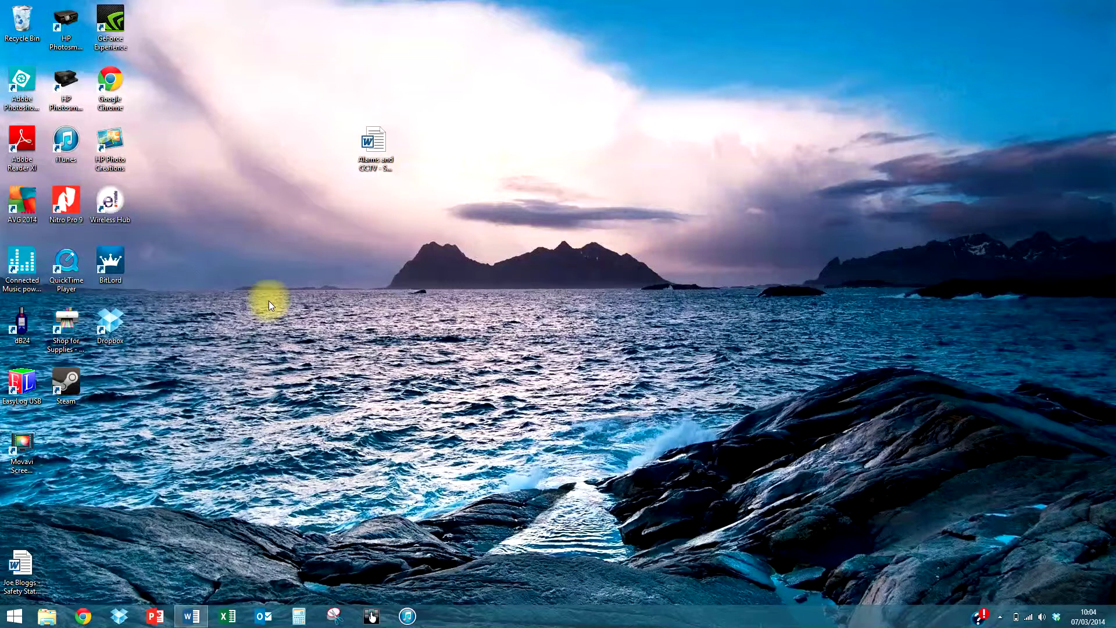
pyautogui.moveTo(23, 561); pyautogui.dragTo(441, 144)
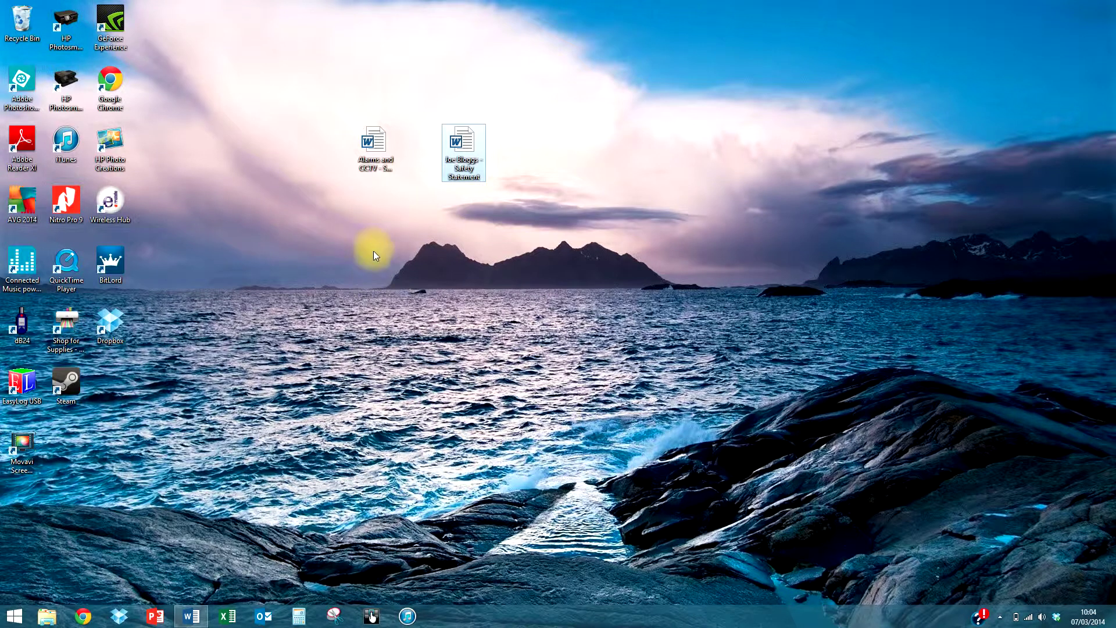
# - Open the Joe Bloggs safety statement, delete the LOGO HERE placeholder, and bring up Replace
pyautogui.doubleClick(476, 159)
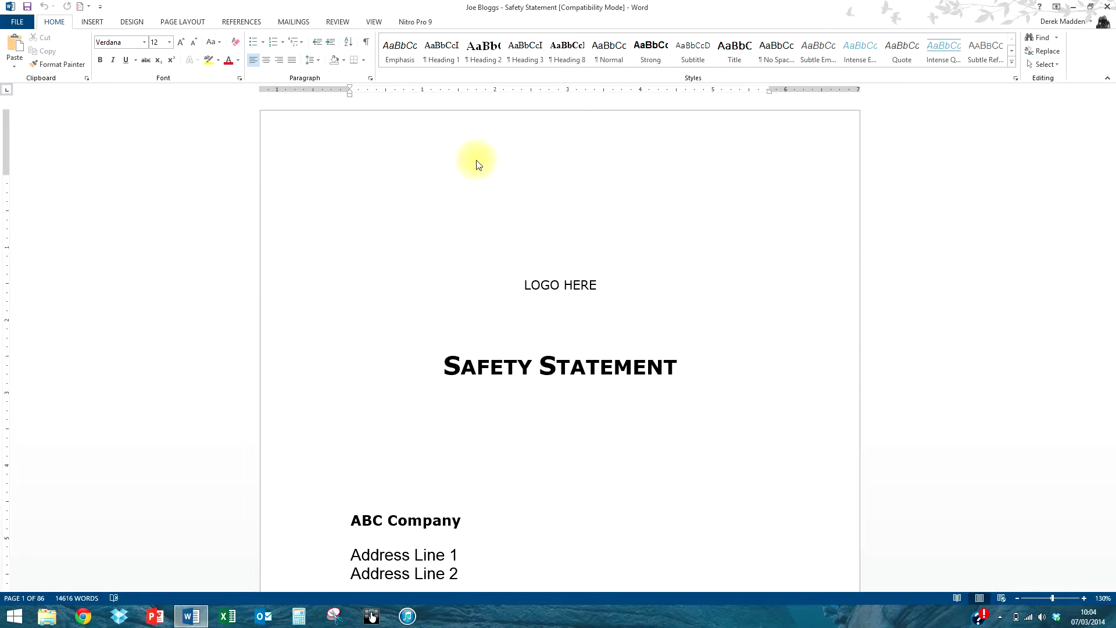
pyautogui.click(610, 286)
pyautogui.press('BackSpace')
pyautogui.press('BackSpace')
pyautogui.press('BackSpace')
pyautogui.press('BackSpace')
pyautogui.press('BackSpace')
pyautogui.press('BackSpace')
pyautogui.press('BackSpace')
pyautogui.press('BackSpace')
pyautogui.press('BackSpace')
pyautogui.hotkey('ctrl', 'l')
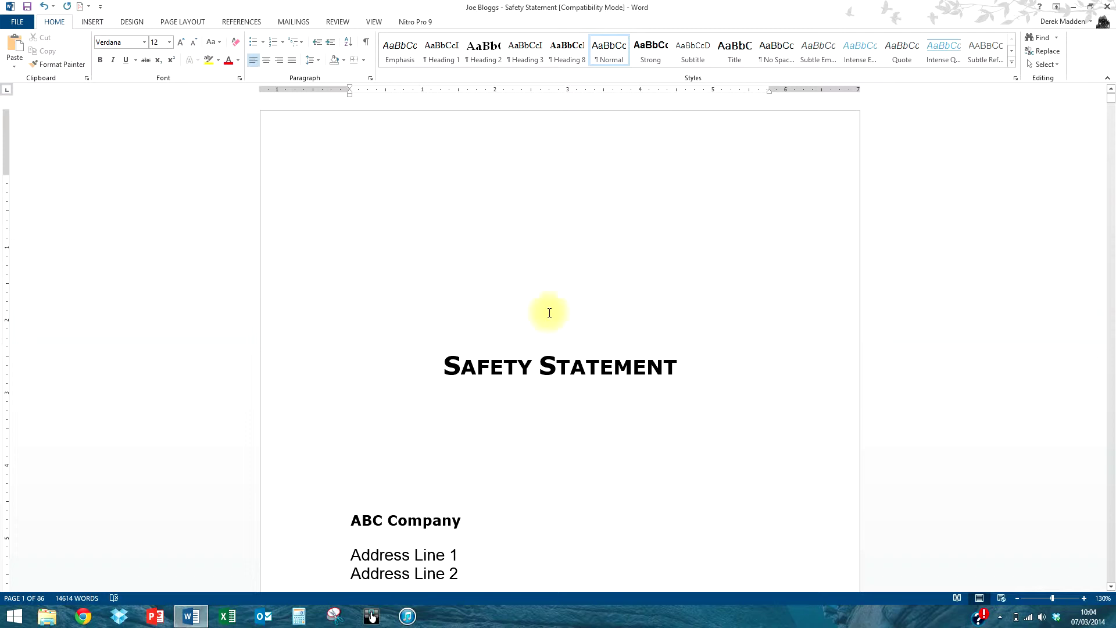
pyautogui.scroll(-3, 549, 308)
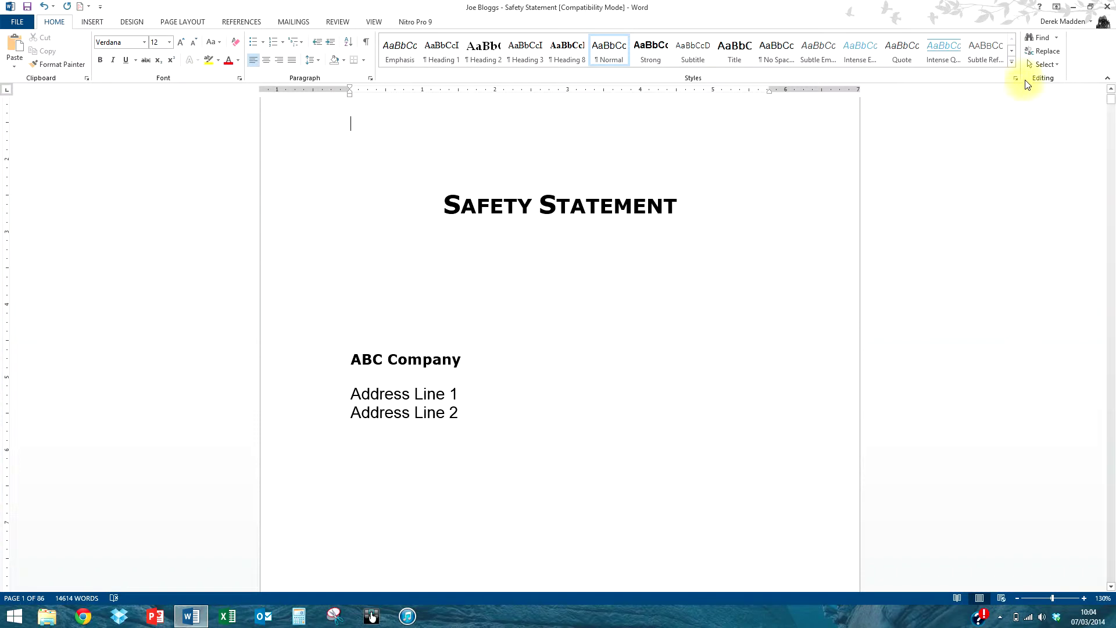
pyautogui.click(1043, 53)
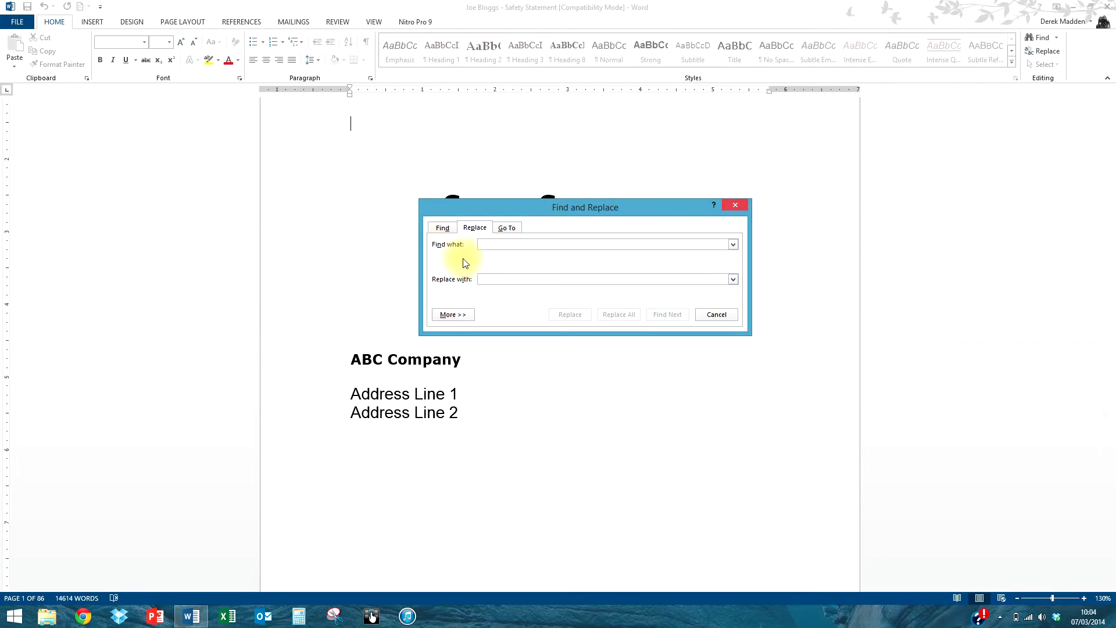
# - Replace all 63 occurrences of 'ABC Company' with 'Joe Bloogs Ltd'
pyautogui.write('ABC Company')
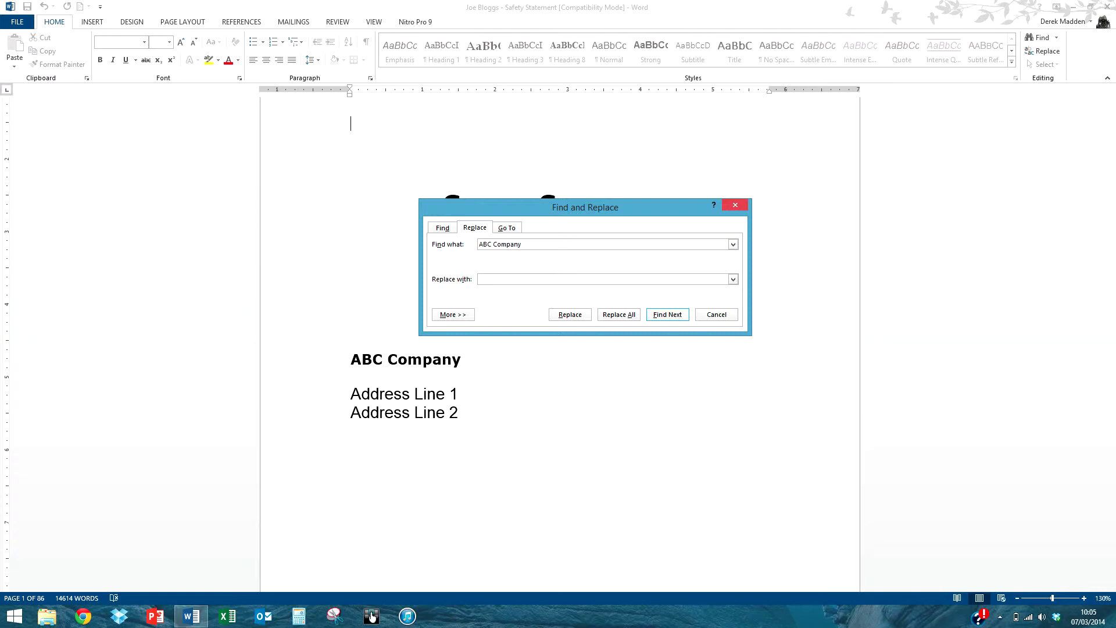
pyautogui.click(517, 279)
pyautogui.write('Joe Bloogs Ltd')
pyautogui.click(622, 314)
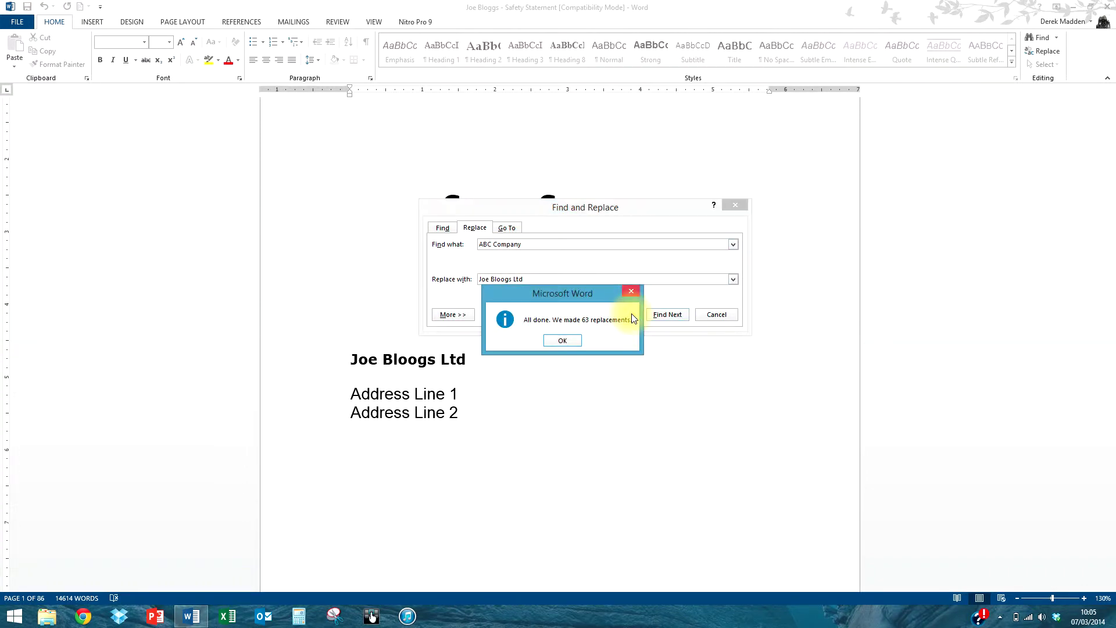
pyautogui.click(559, 340)
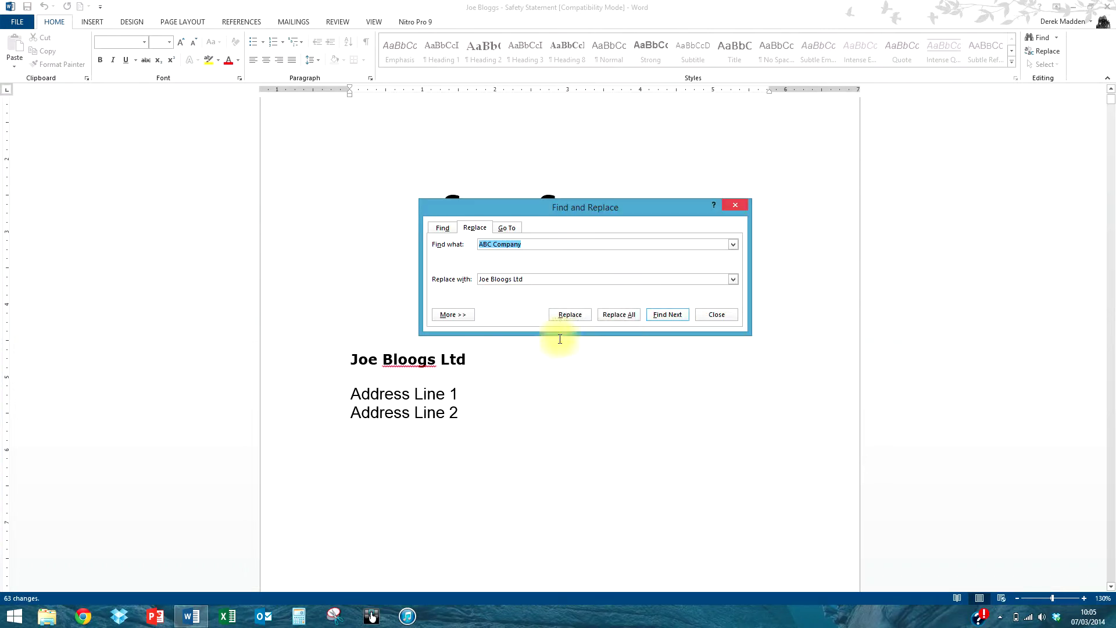
pyautogui.click(729, 320)
pyautogui.scroll(-1, 494, 343)
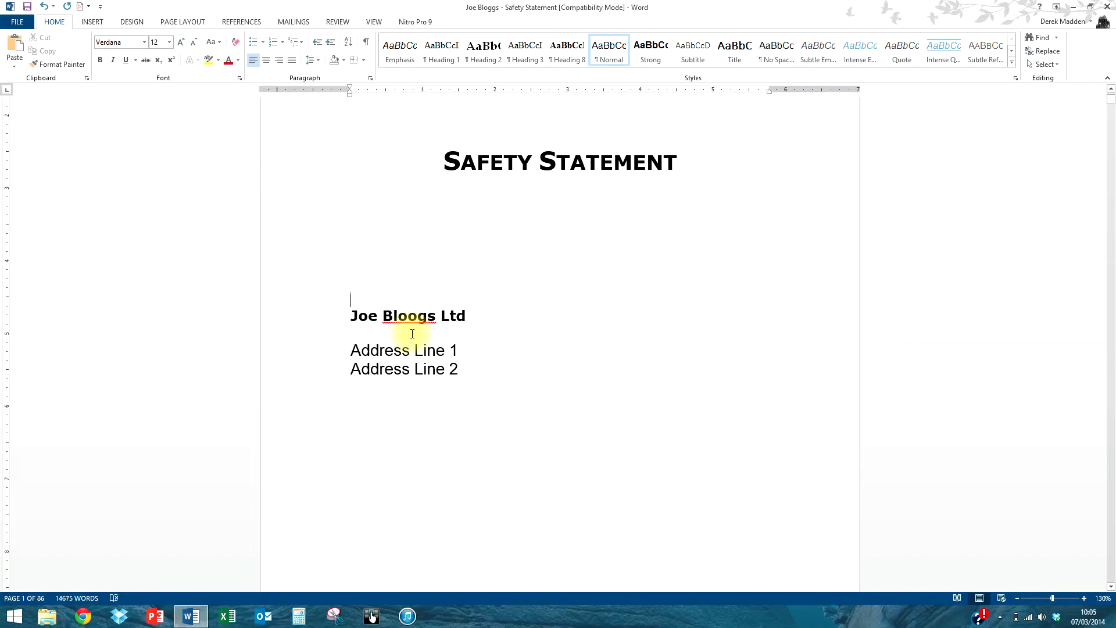
# - Replace all 63 instances of 'Joe Bloogs' with 'Joe Bloggs'
pyautogui.click(1037, 58)
pyautogui.moveTo(683, 206); pyautogui.dragTo(771, 166)
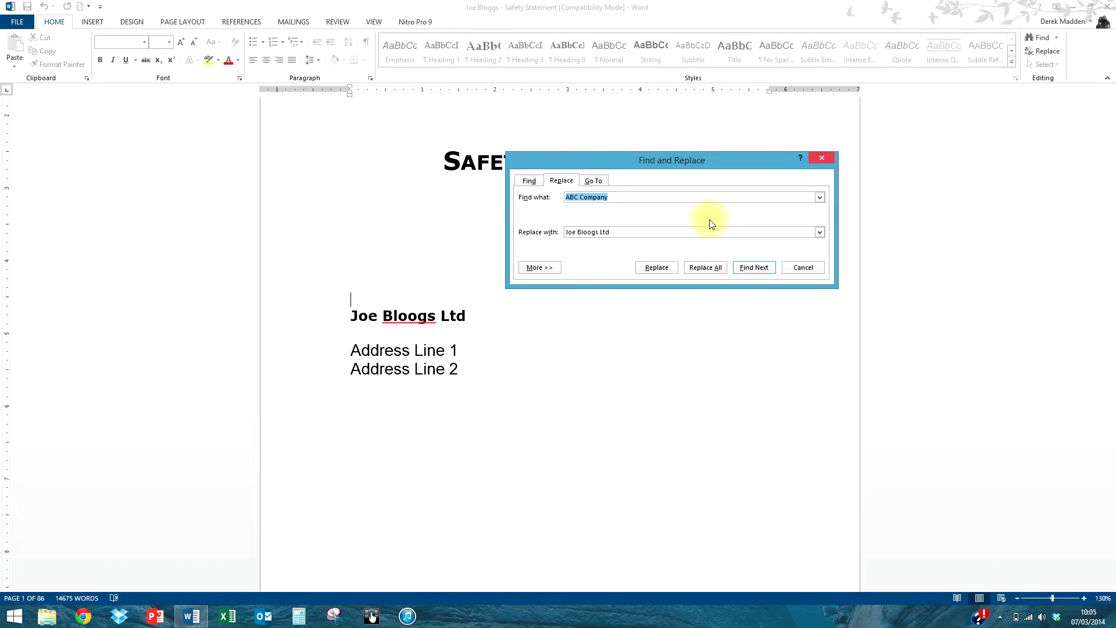
pyautogui.write('Joe Bloogs')
pyautogui.press('Tab')
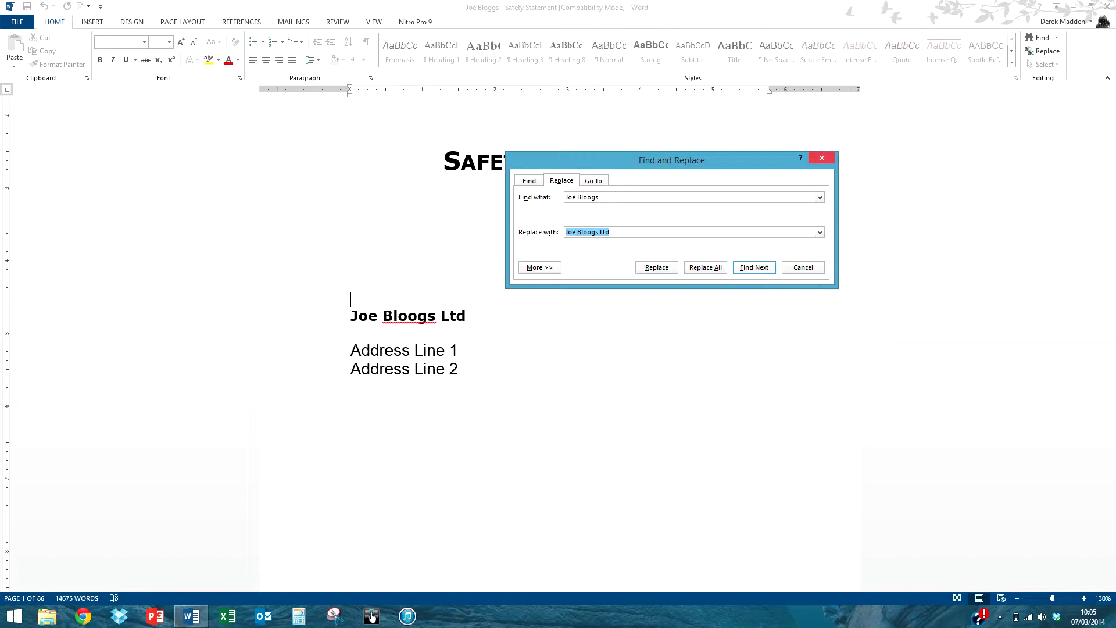
pyautogui.write('Joe Bloggs')
pyautogui.click(706, 271)
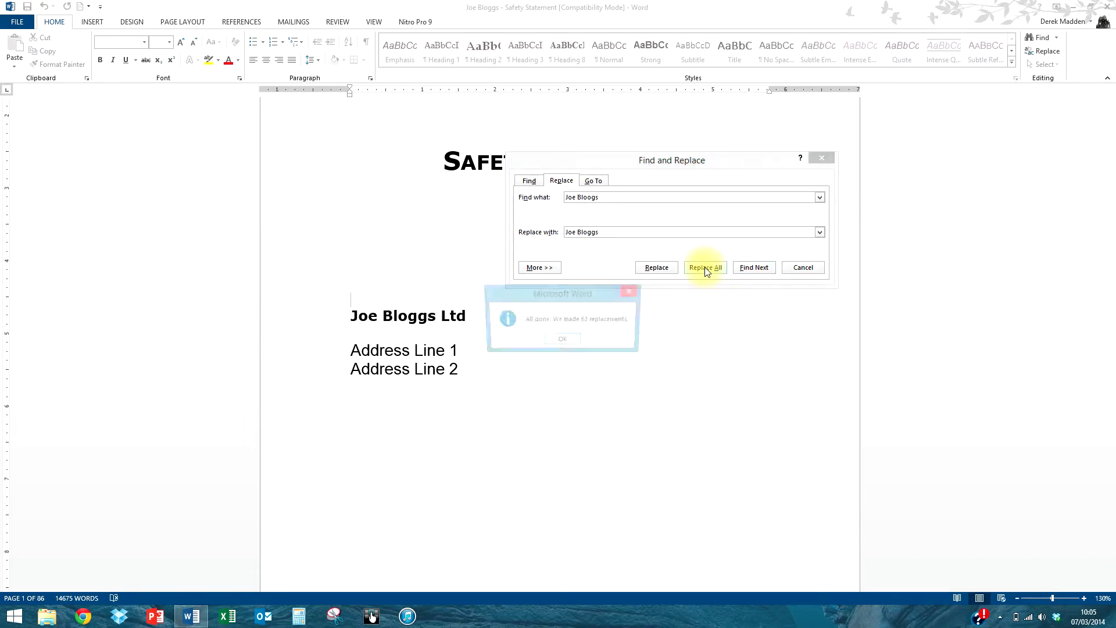
pyautogui.click(563, 341)
pyautogui.click(801, 266)
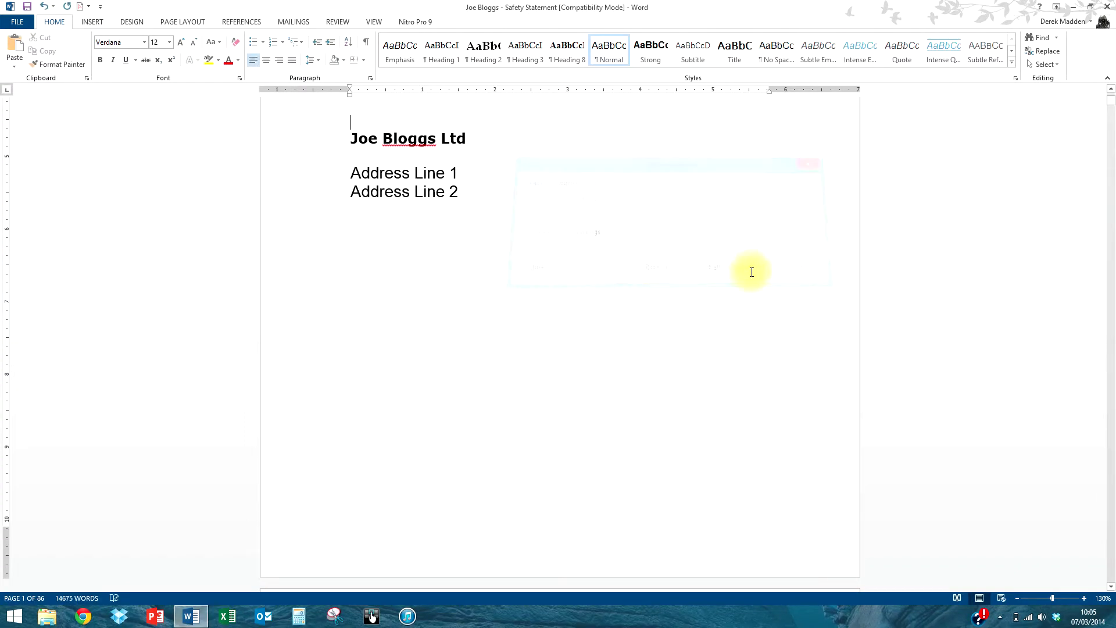
pyautogui.scroll(2, 498, 193)
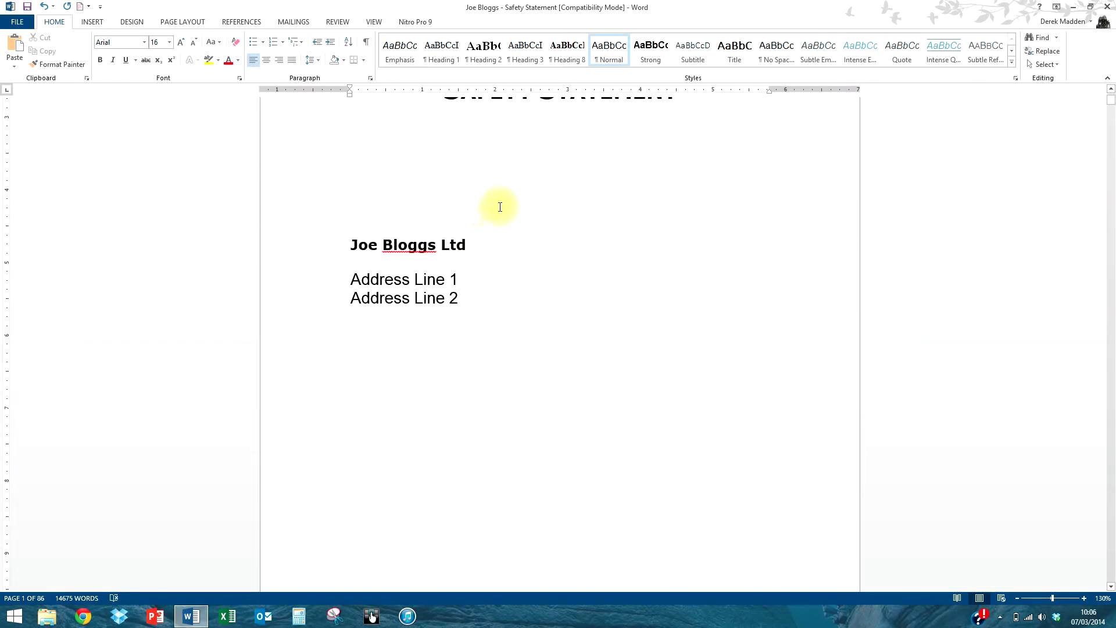
# - Overwrite 'Address Line 1' with the company's street address and 'Address Line 2' with its town
pyautogui.moveTo(351, 281); pyautogui.dragTo(456, 274)
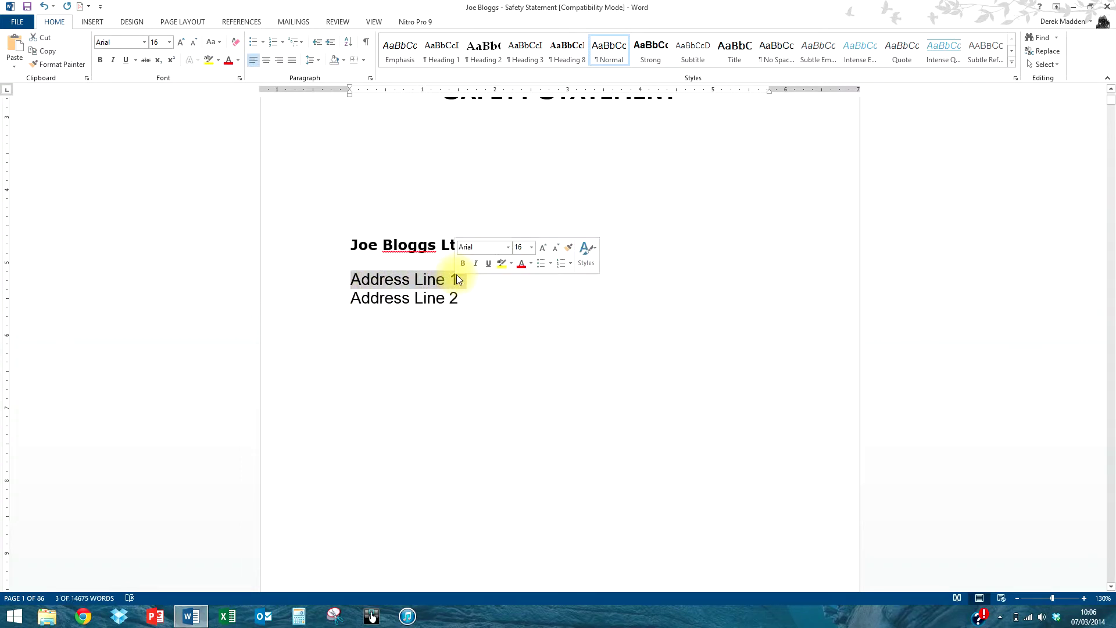
pyautogui.write('123 MIN')
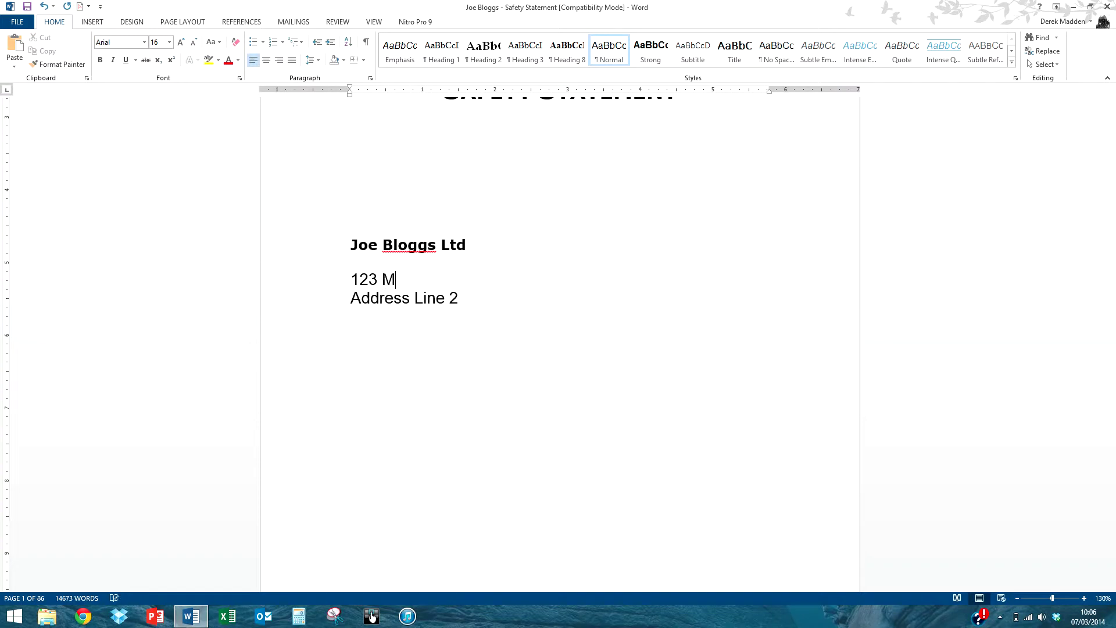
pyautogui.write('ain st')
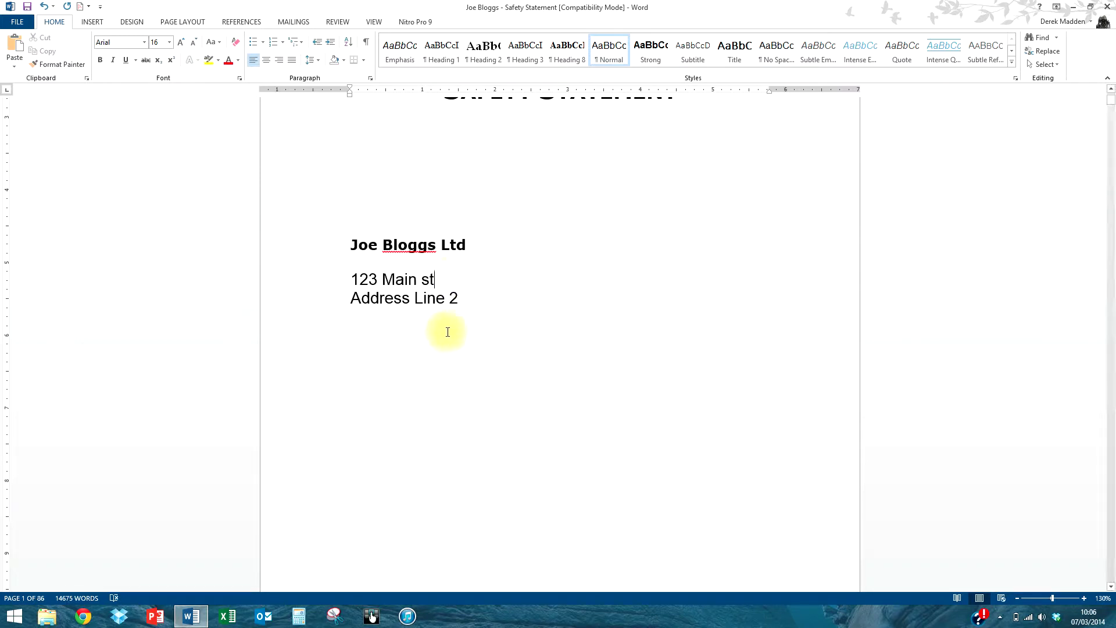
pyautogui.moveTo(455, 297); pyautogui.dragTo(385, 298)
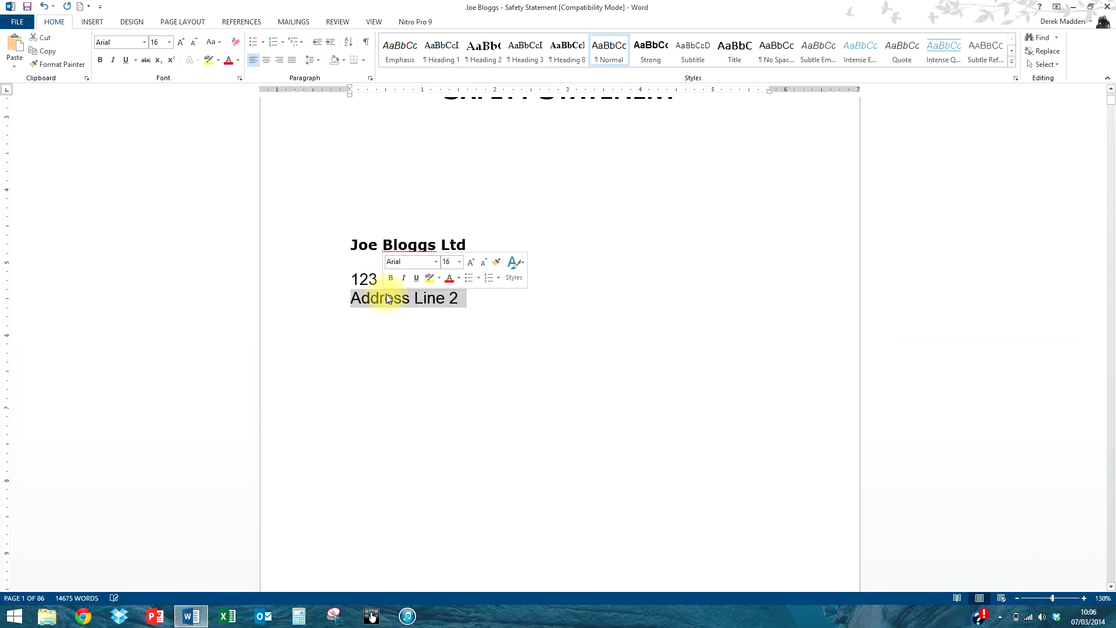
pyautogui.write('Wicklow')
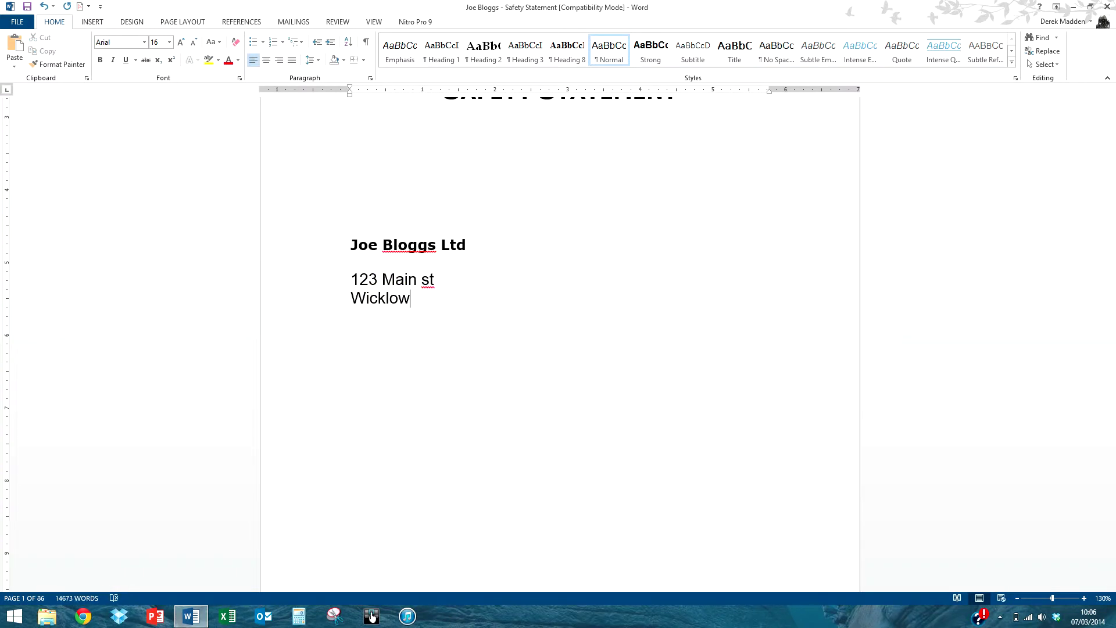
pyautogui.press('Return')
# - Scroll to the Contents page, click into the Company Statement text, and open Replace
pyautogui.scroll(-10, 430, 302)
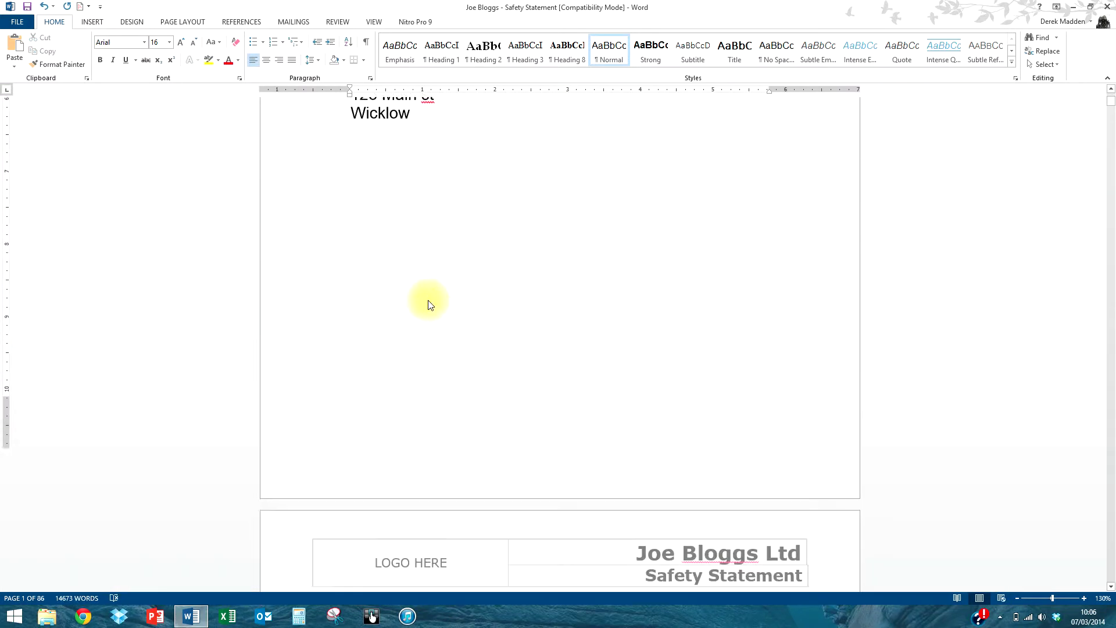
pyautogui.click(490, 314)
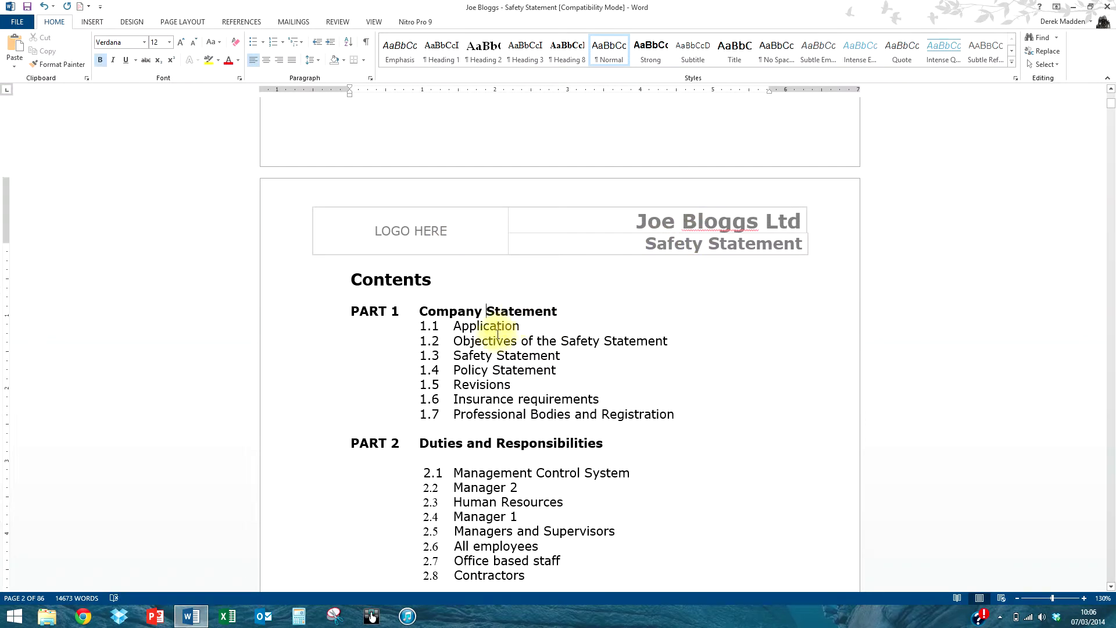
pyautogui.scroll(-1, 497, 332)
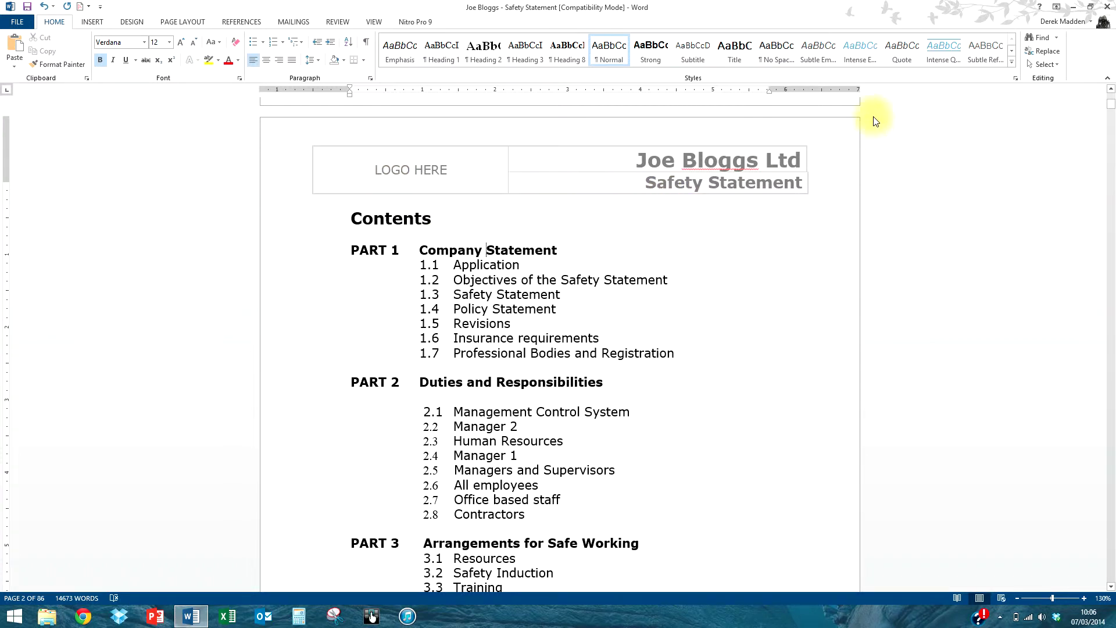
pyautogui.click(1044, 58)
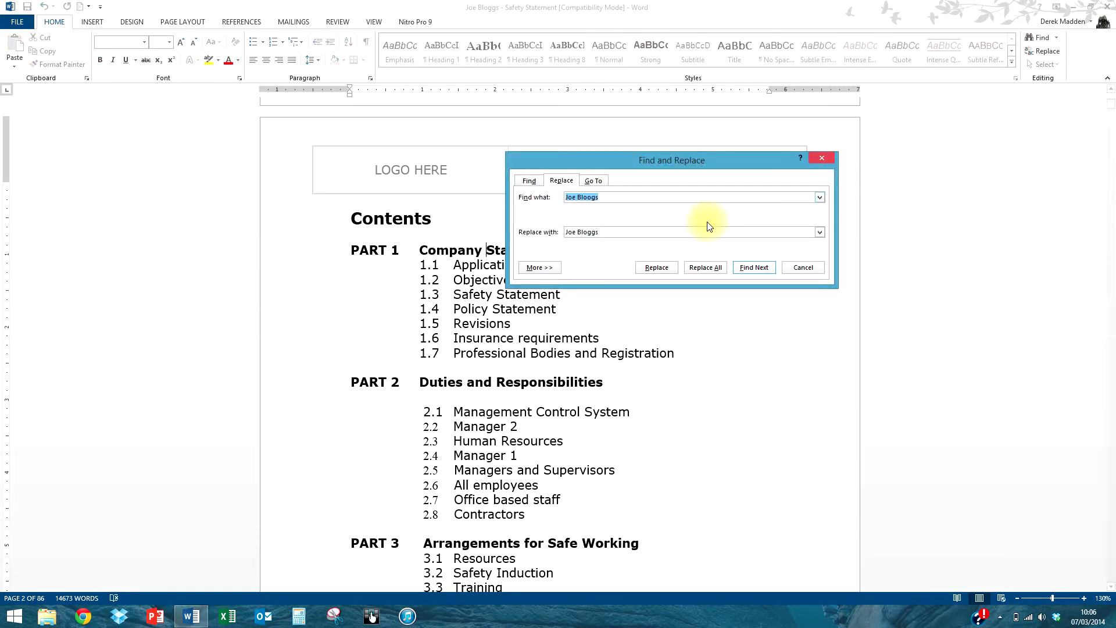
# - Replace all 'Logo Here' text with nothing, removing both placeholders (2 replacements)
pyautogui.write('Logo Here')
pyautogui.press('Tab')
pyautogui.press('BackSpace')
pyautogui.click(706, 267)
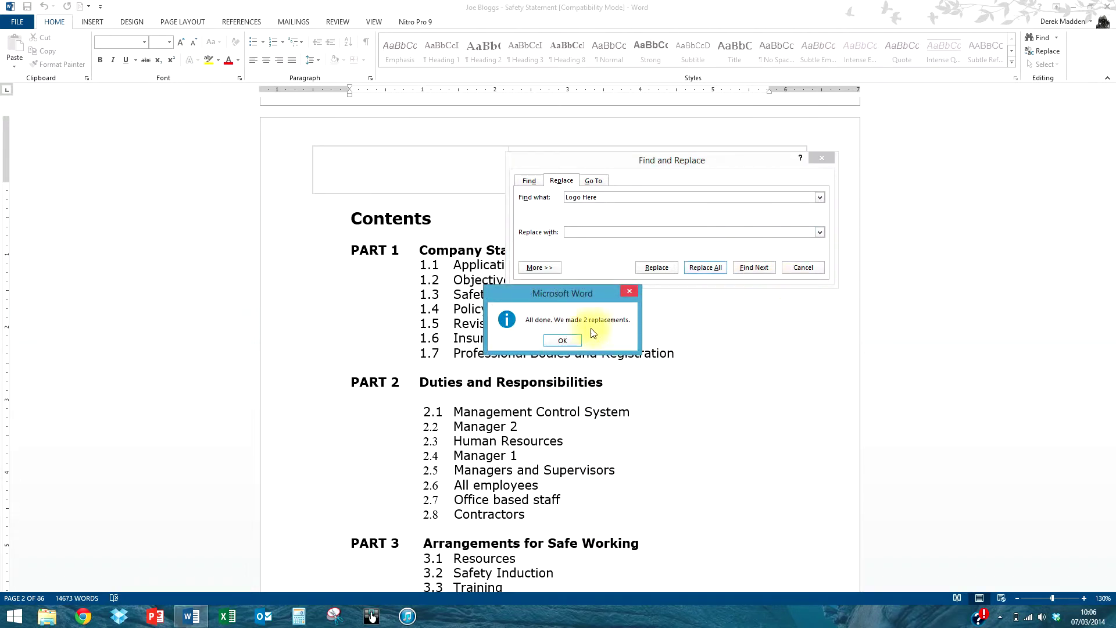
pyautogui.click(562, 340)
pyautogui.click(811, 269)
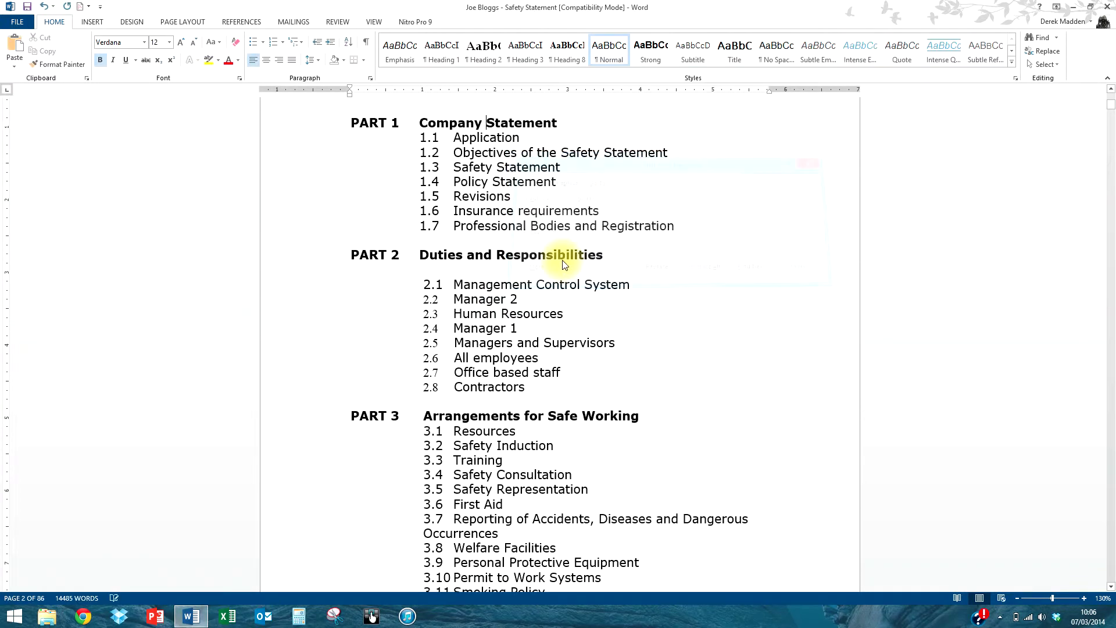
pyautogui.scroll(4, 550, 256)
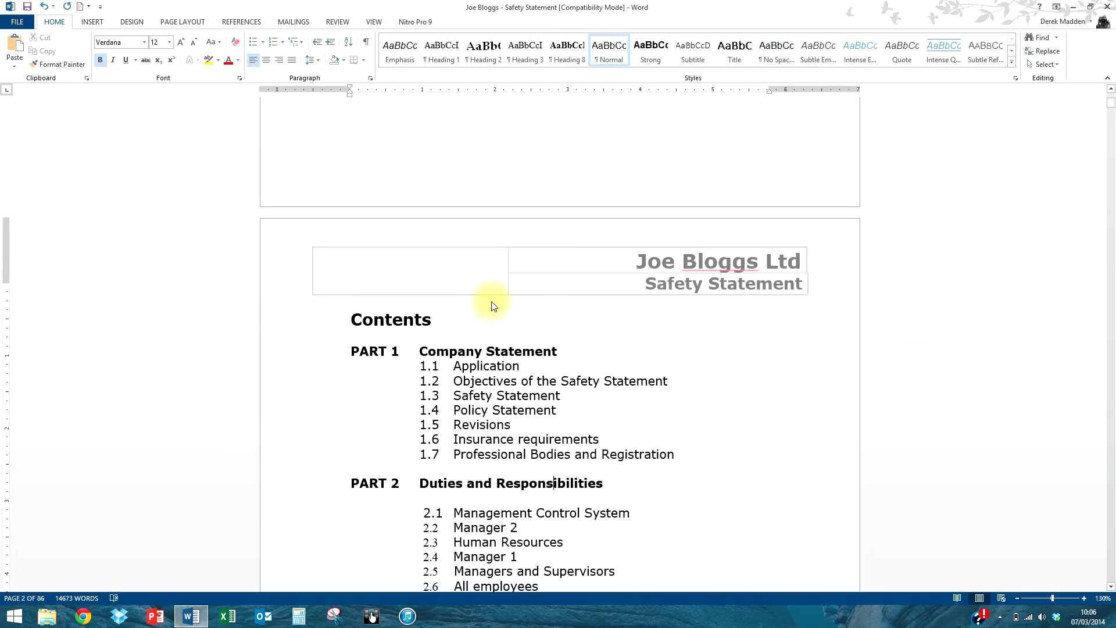
# - Undo that replacement, then delete the LOGO HERE text directly from the page header cell
pyautogui.click(46, 7)
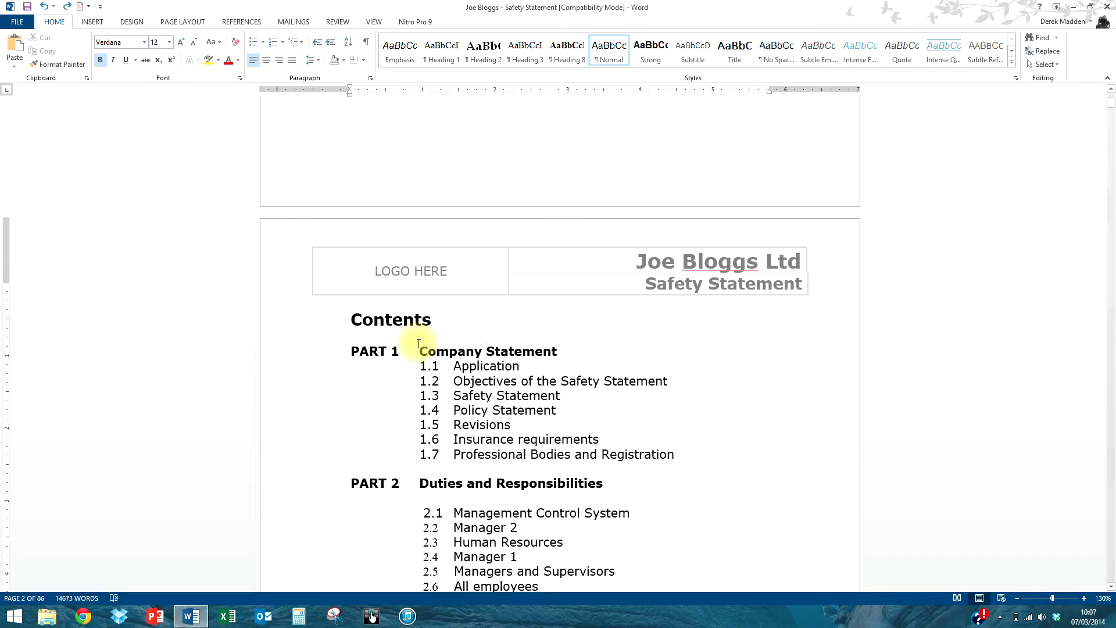
pyautogui.doubleClick(399, 269)
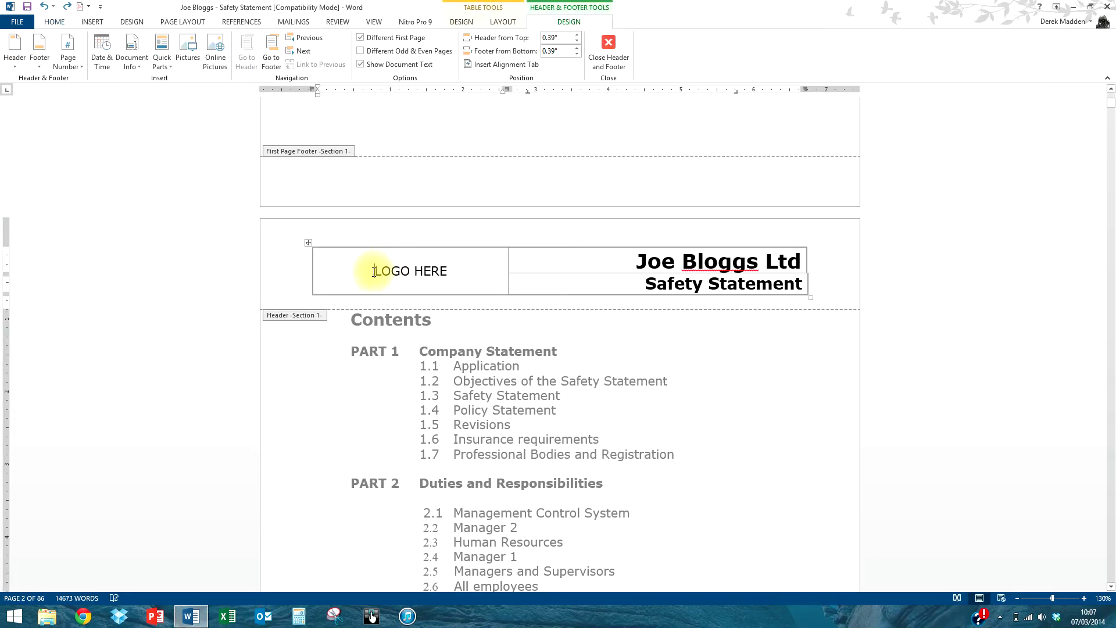
pyautogui.tripleClick(425, 270)
pyautogui.press('Delete')
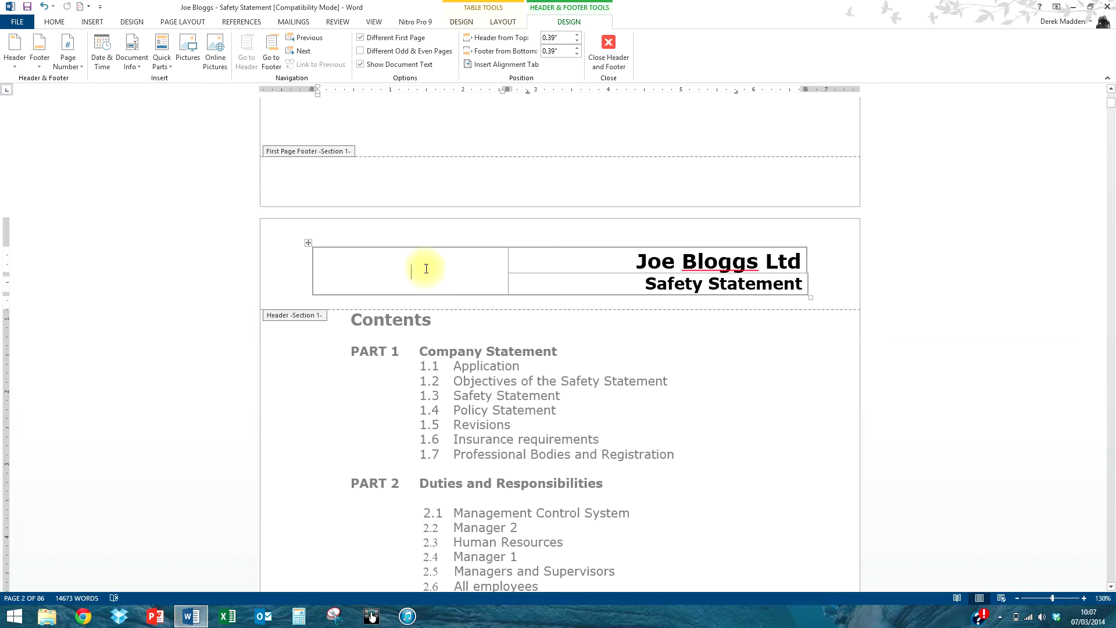
pyautogui.click(609, 50)
# - Replace the last remaining 'Logo Here' with nothing (1 replacement)
pyautogui.click(499, 333)
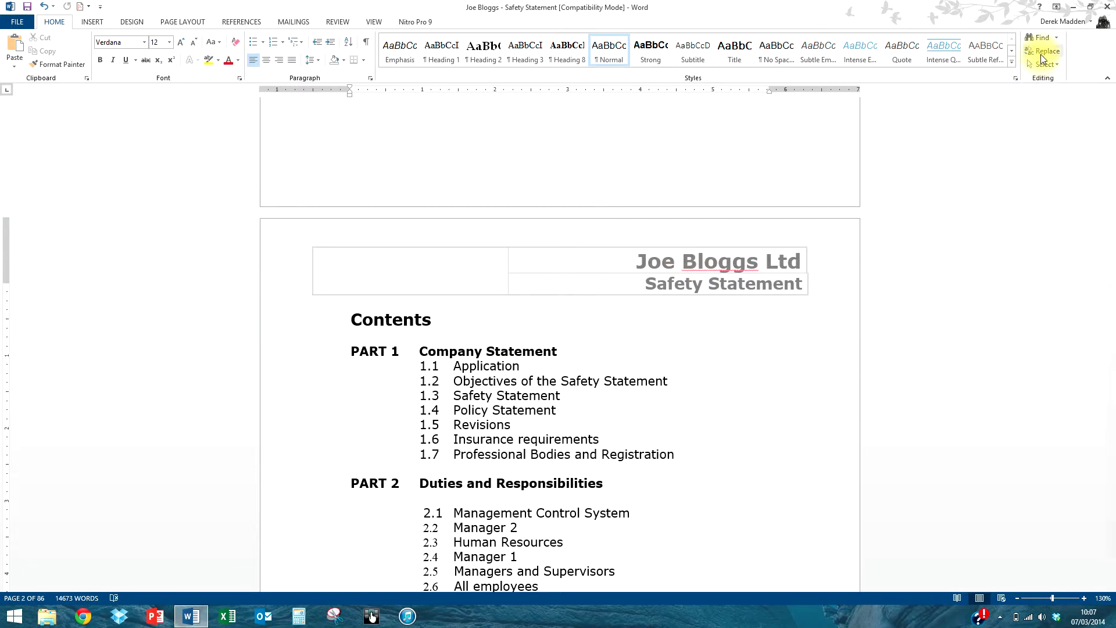
pyautogui.click(1041, 52)
pyautogui.click(648, 231)
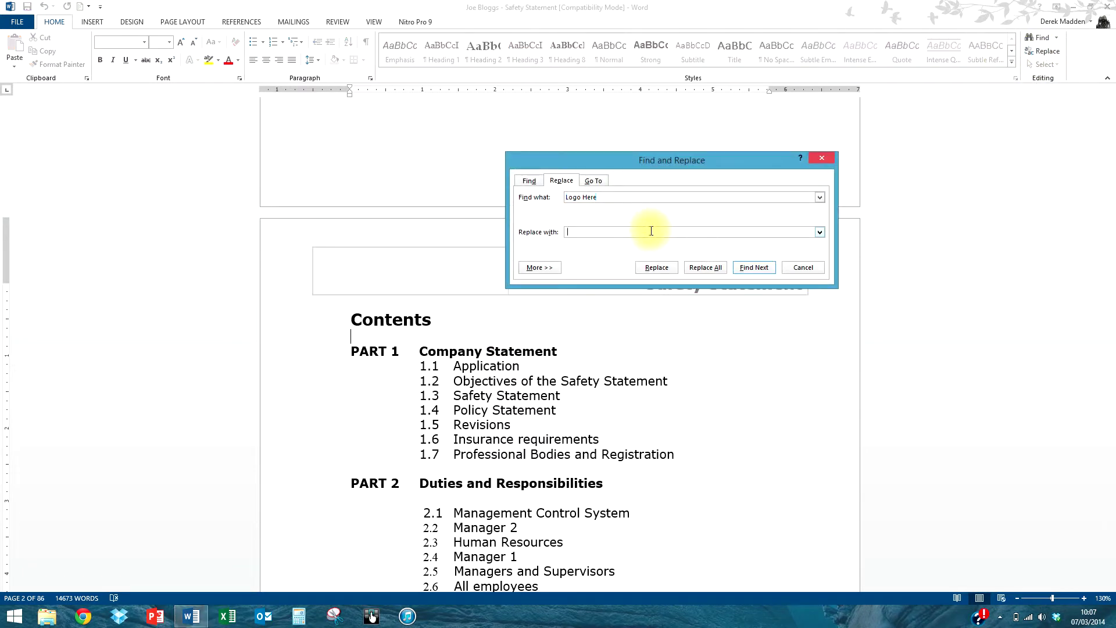
pyautogui.click(705, 267)
pyautogui.click(562, 341)
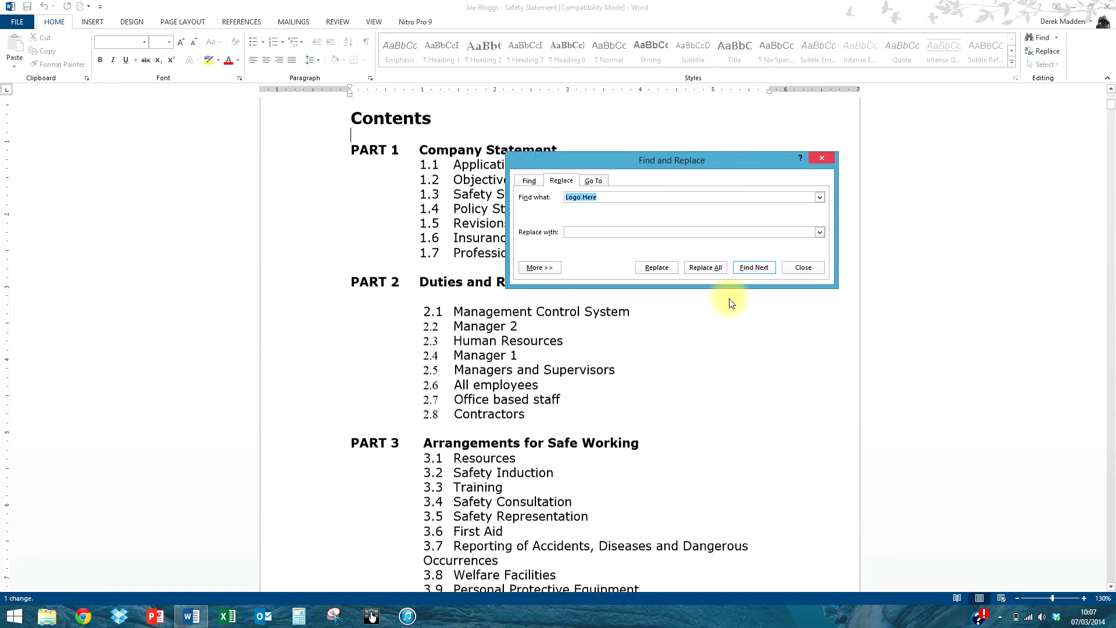
pyautogui.click(802, 266)
pyautogui.click(579, 281)
pyautogui.scroll(-2, 575, 285)
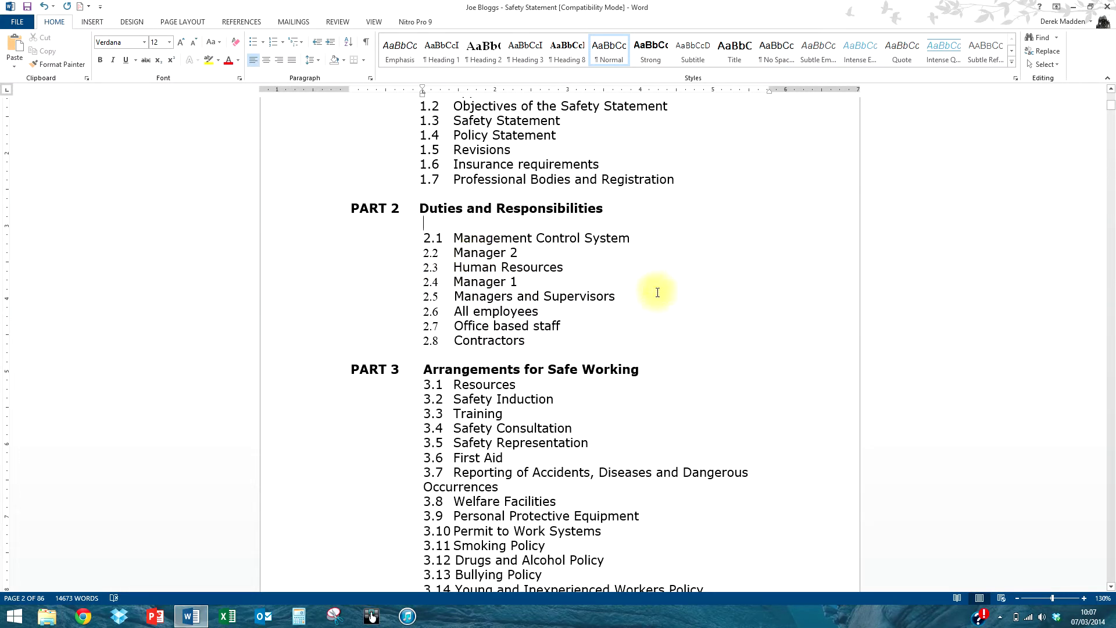
# - Replace every 'Manager 2' with 'Mr Senior' throughout the document (20 replacements)
pyautogui.click(1044, 51)
pyautogui.write('Manager 2')
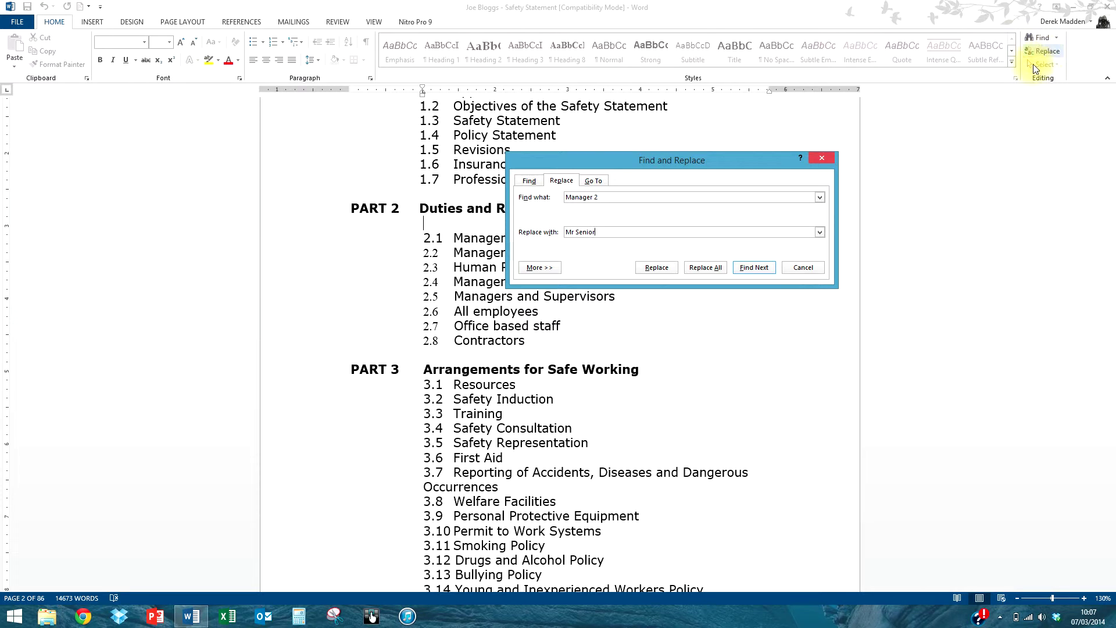
pyautogui.click(708, 267)
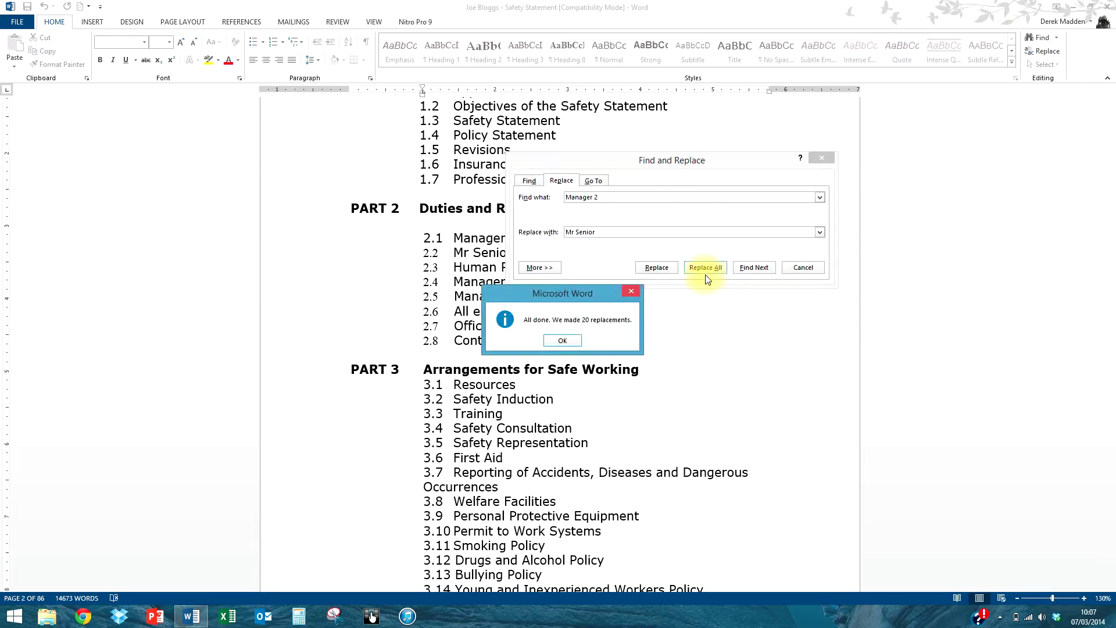
pyautogui.click(573, 344)
# - Replace every 'Manager 1' with 'Mr Junior' (21 replacements)
pyautogui.click(606, 233)
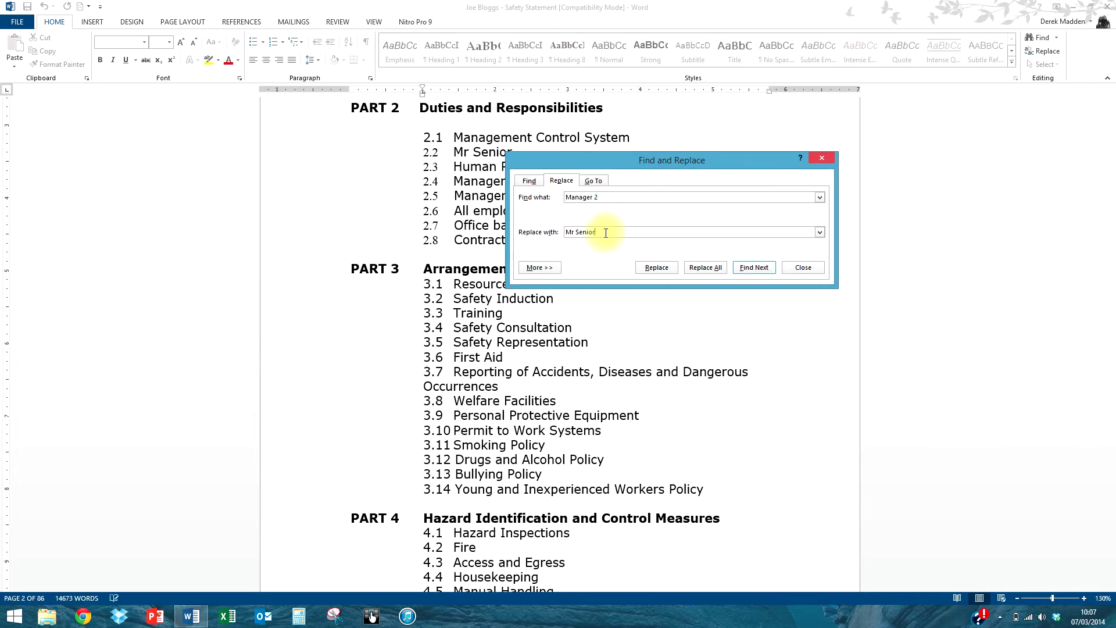
pyautogui.press('BackSpace')
pyautogui.press('BackSpace')
pyautogui.press('BackSpace')
pyautogui.write('Juniu')
pyautogui.press('BackSpace')
pyautogui.click(650, 196)
pyautogui.press('BackSpace')
pyautogui.write('1')
pyautogui.click(705, 267)
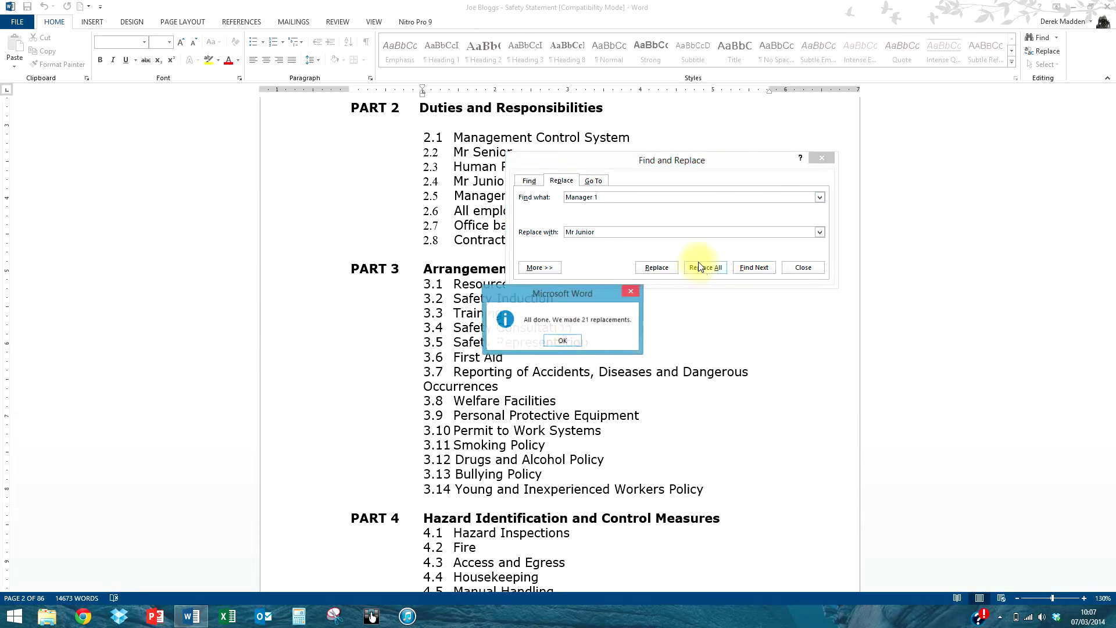
pyautogui.click(577, 341)
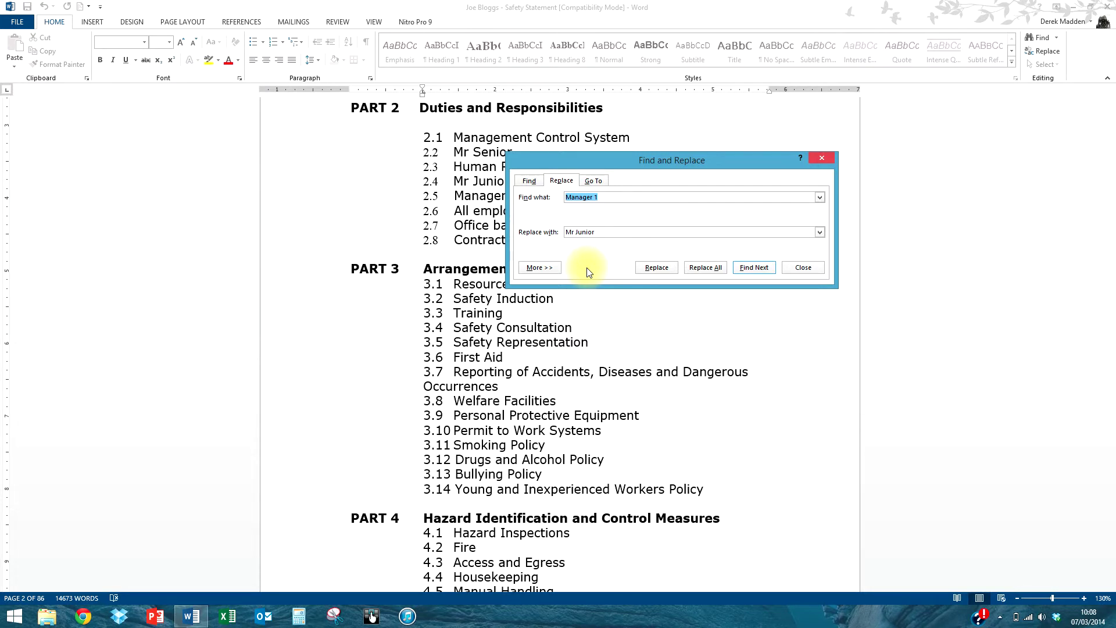
pyautogui.click(812, 274)
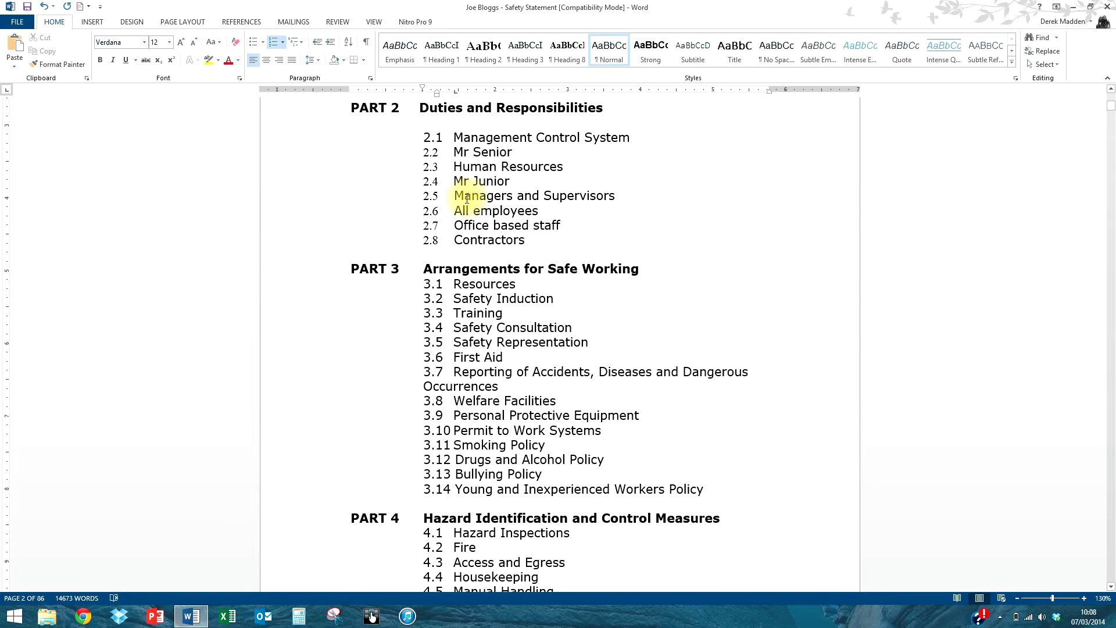
pyautogui.scroll(-8, 499, 178)
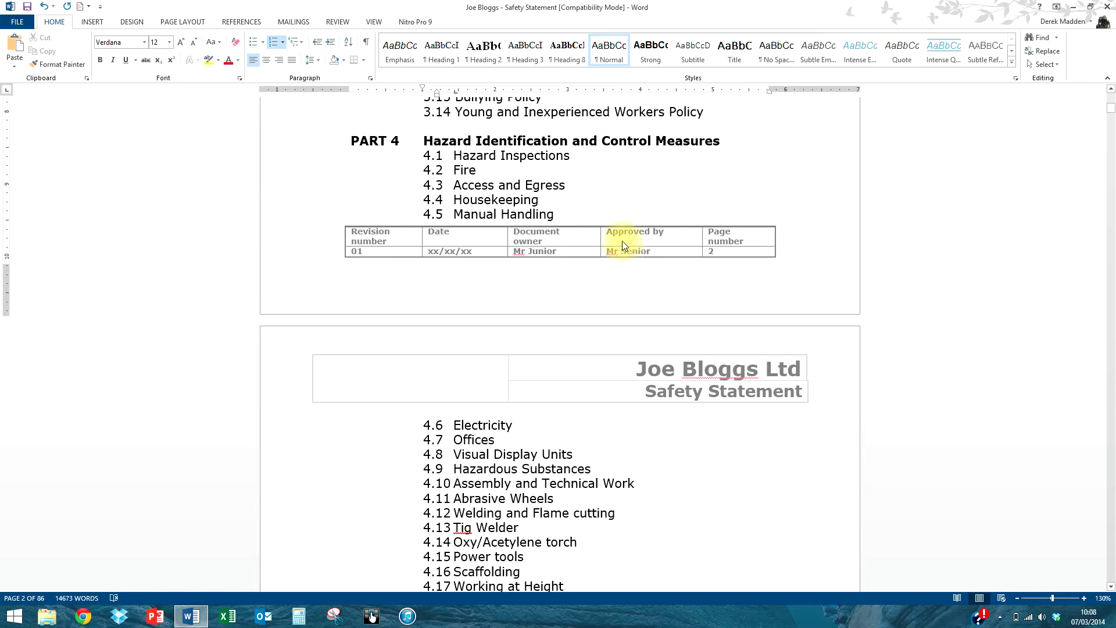
# - Replace every 'xx/xx/xx' date with '25/06/2014', fixing a search typo (9 replacements)
pyautogui.click(1038, 58)
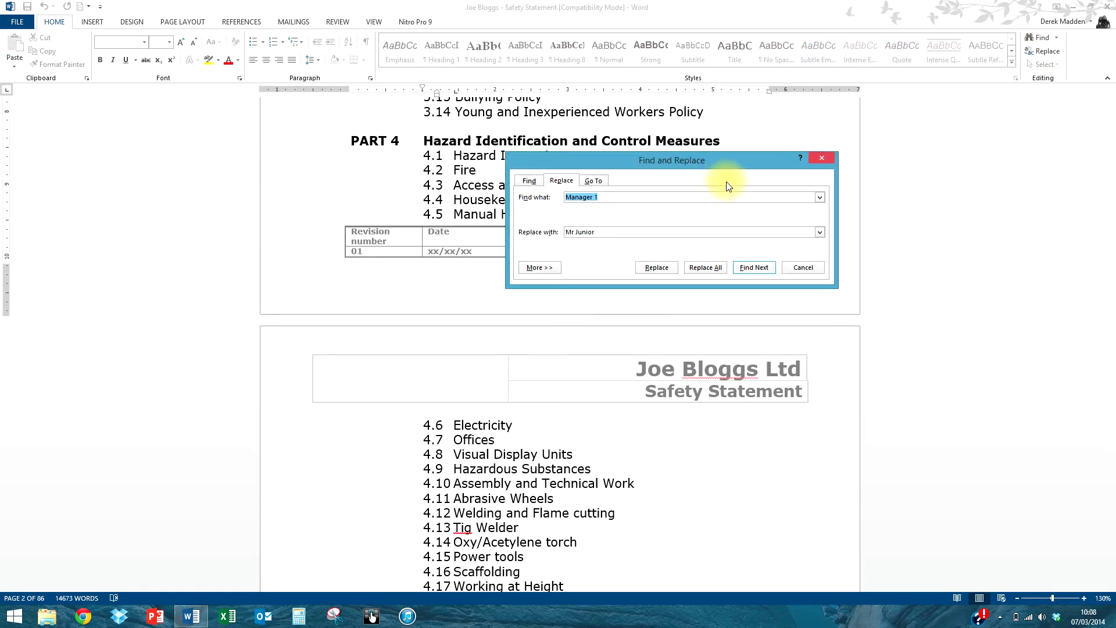
pyautogui.write('xx/xxx/xx')
pyautogui.moveTo(604, 240); pyautogui.dragTo(566, 239)
pyautogui.write('25/06/2014')
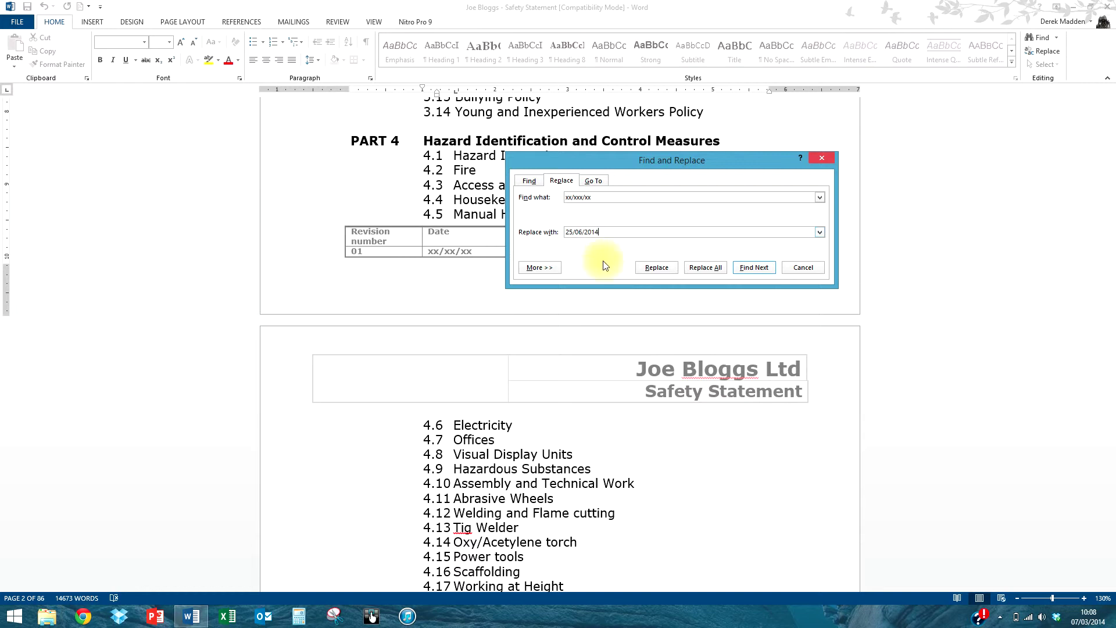
pyautogui.click(705, 267)
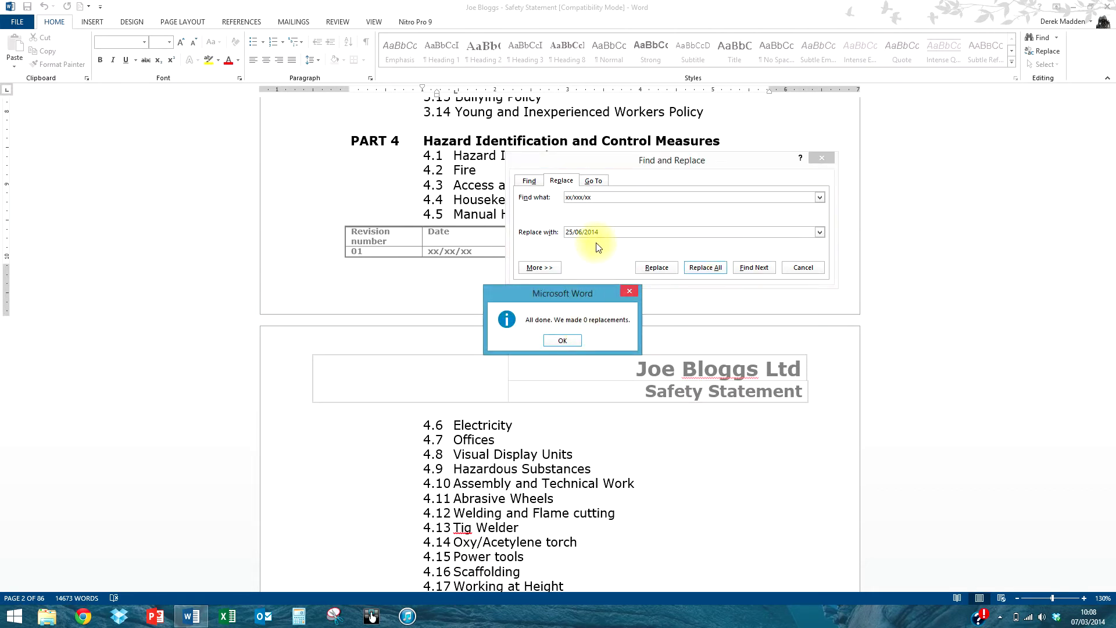
pyautogui.click(563, 341)
pyautogui.click(580, 197)
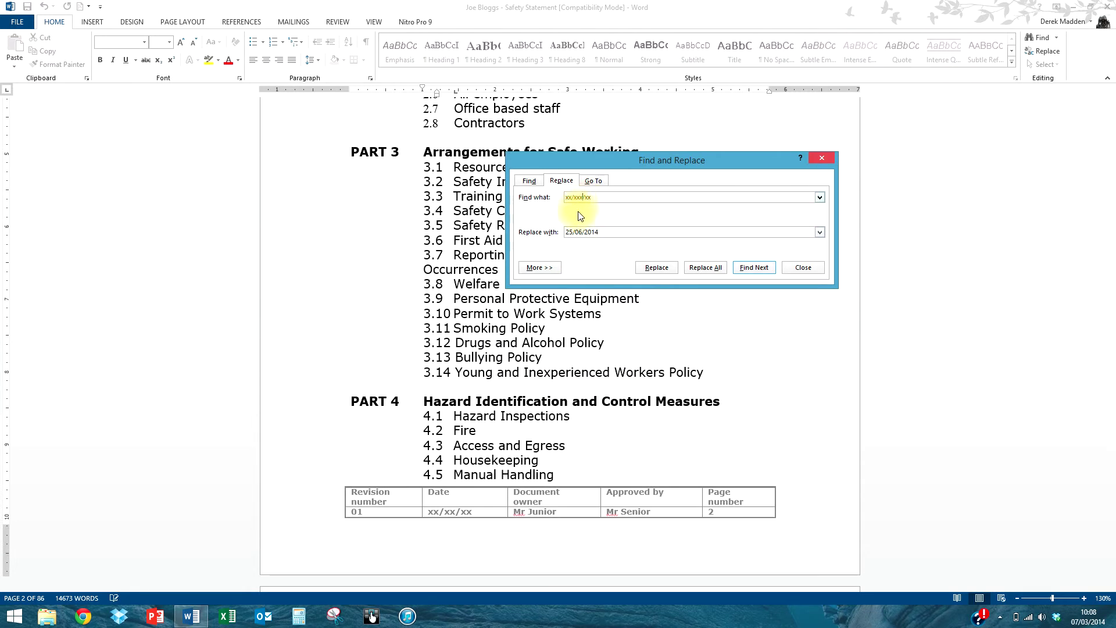
pyautogui.press('BackSpace')
pyautogui.click(597, 232)
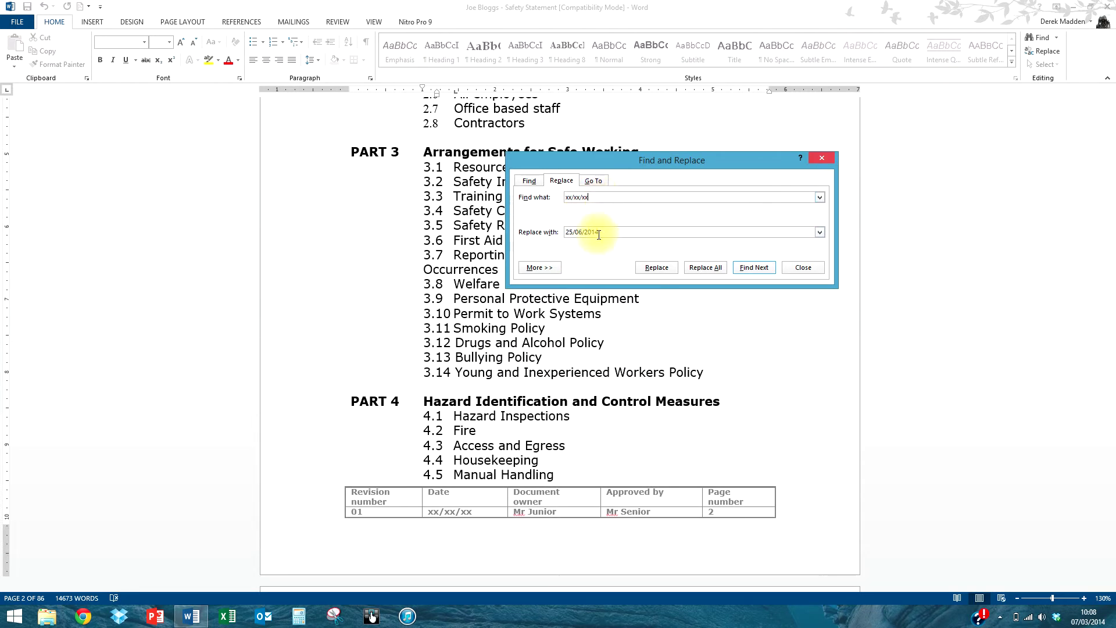
pyautogui.click(705, 268)
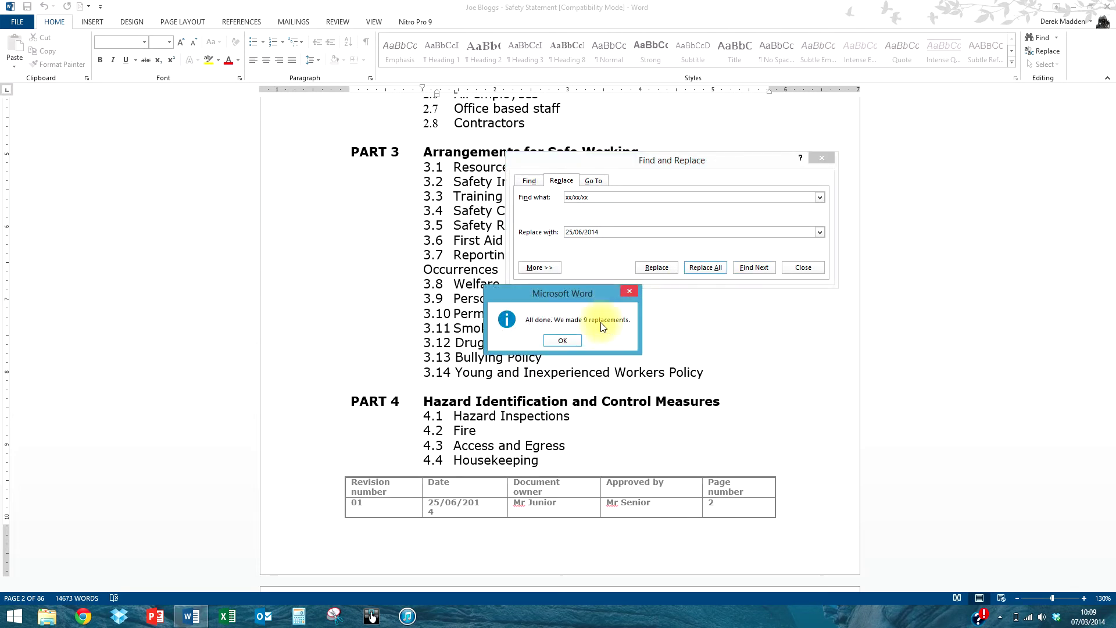
pyautogui.click(574, 340)
pyautogui.click(803, 267)
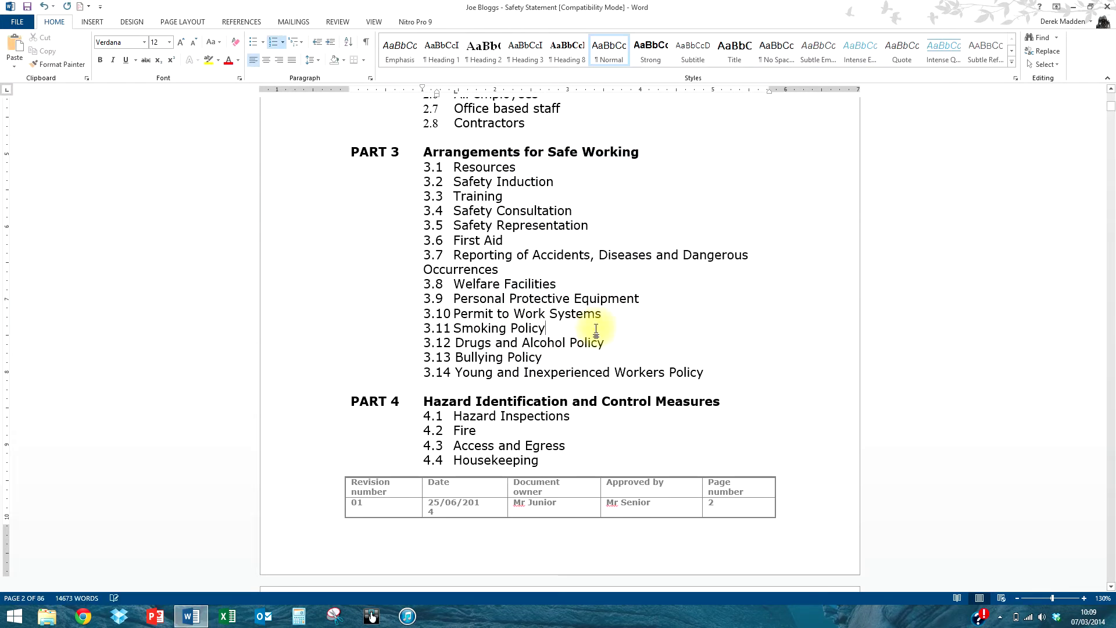
# - Save the personalised safety statement
pyautogui.scroll(-8, 487, 306)
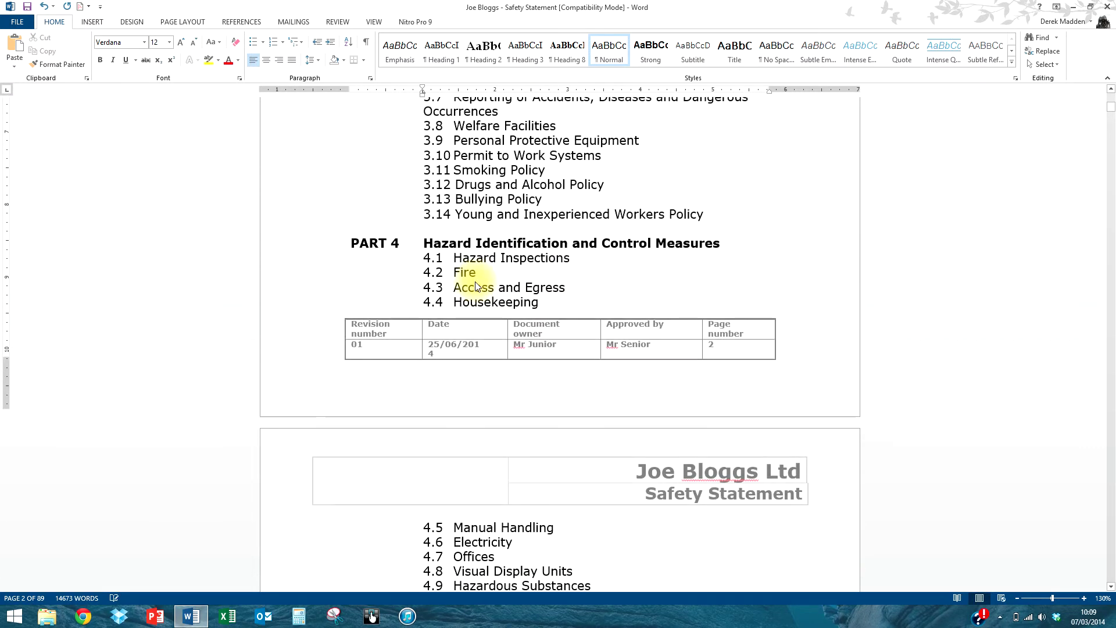
pyautogui.scroll(-7, 476, 282)
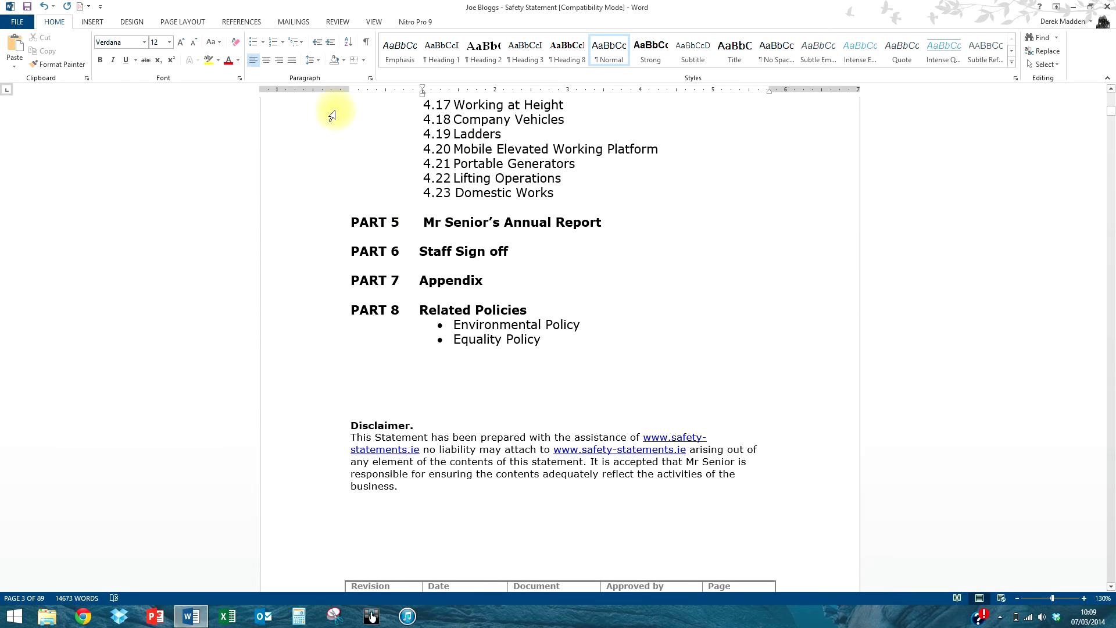
pyautogui.click(26, 6)
# - Review the document, then put the insertion point on the title page's empty top line
pyautogui.scroll(-8, 487, 305)
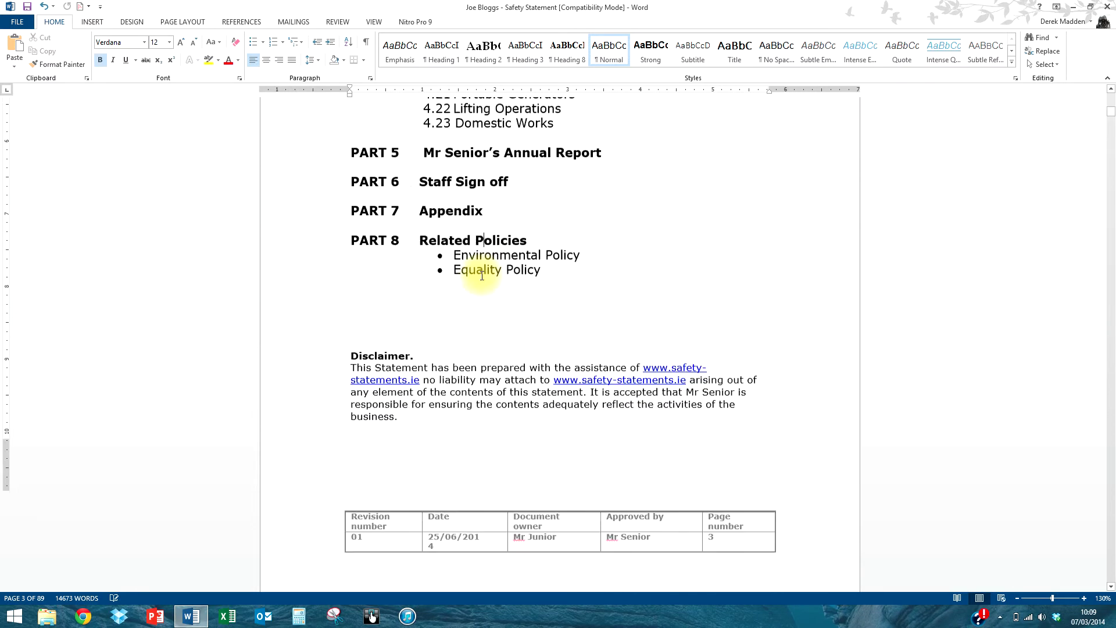
pyautogui.scroll(-4, 471, 268)
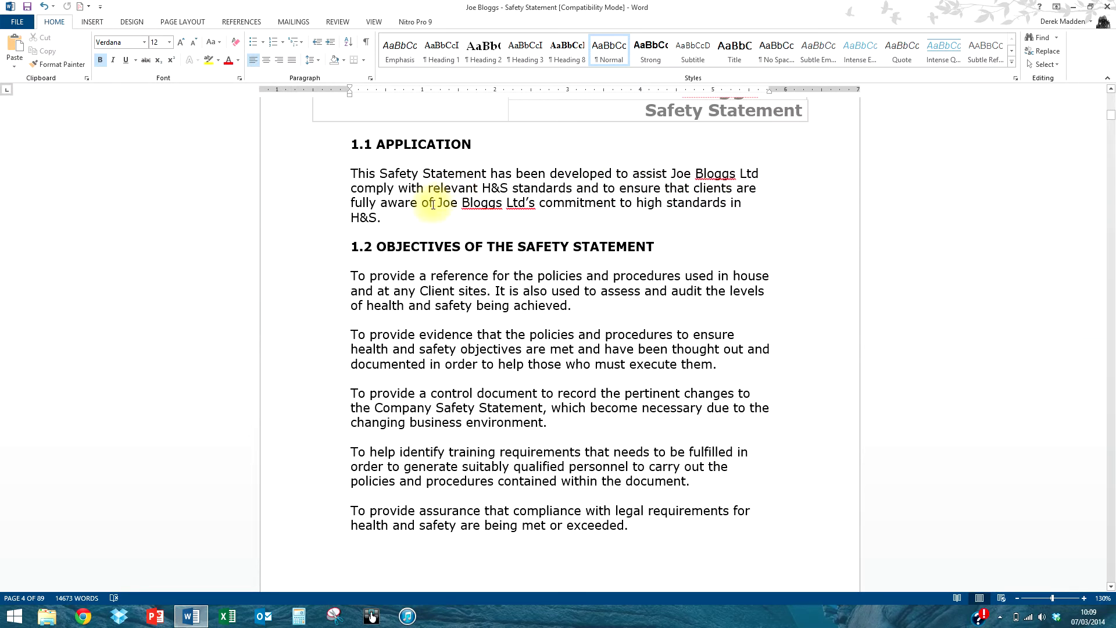
pyautogui.scroll(-10, 459, 228)
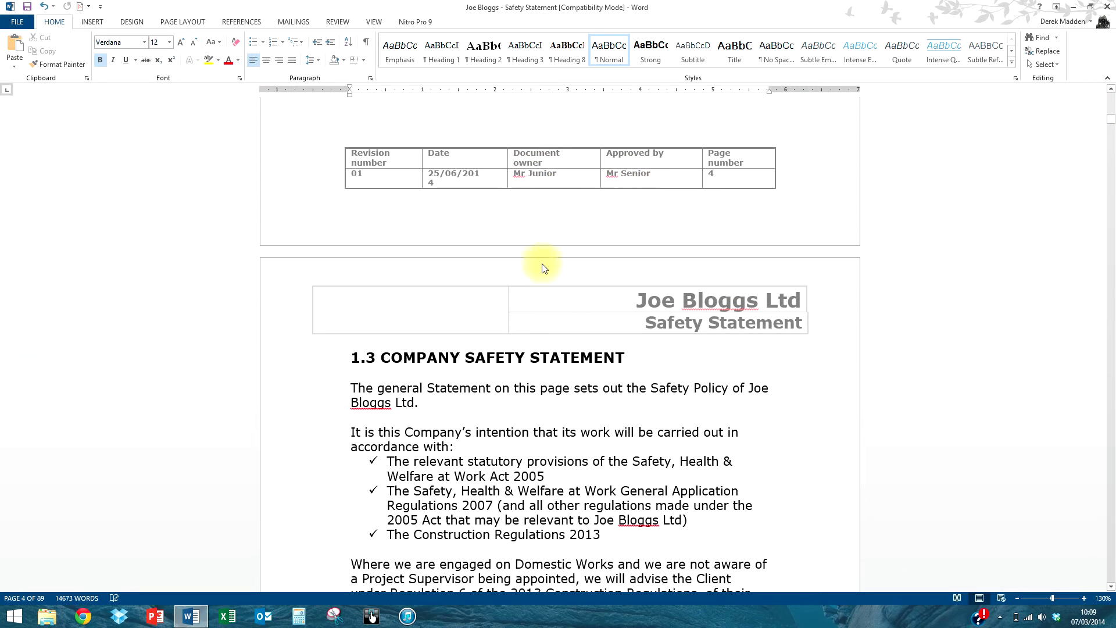
pyautogui.scroll(-2, 529, 270)
pyautogui.scroll(-3, 394, 255)
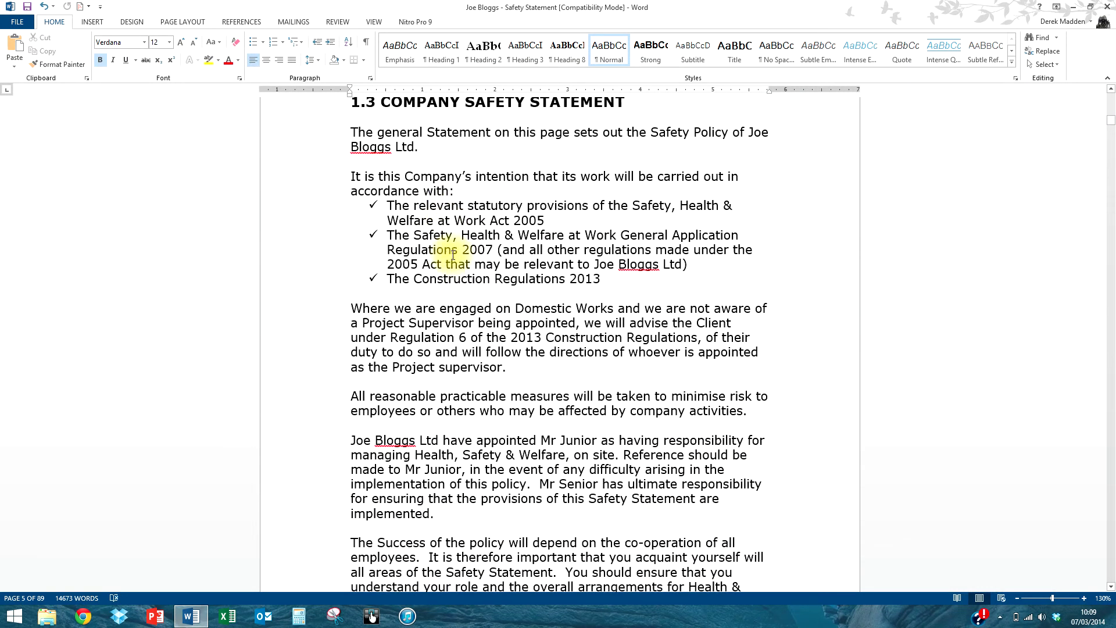
pyautogui.click(488, 302)
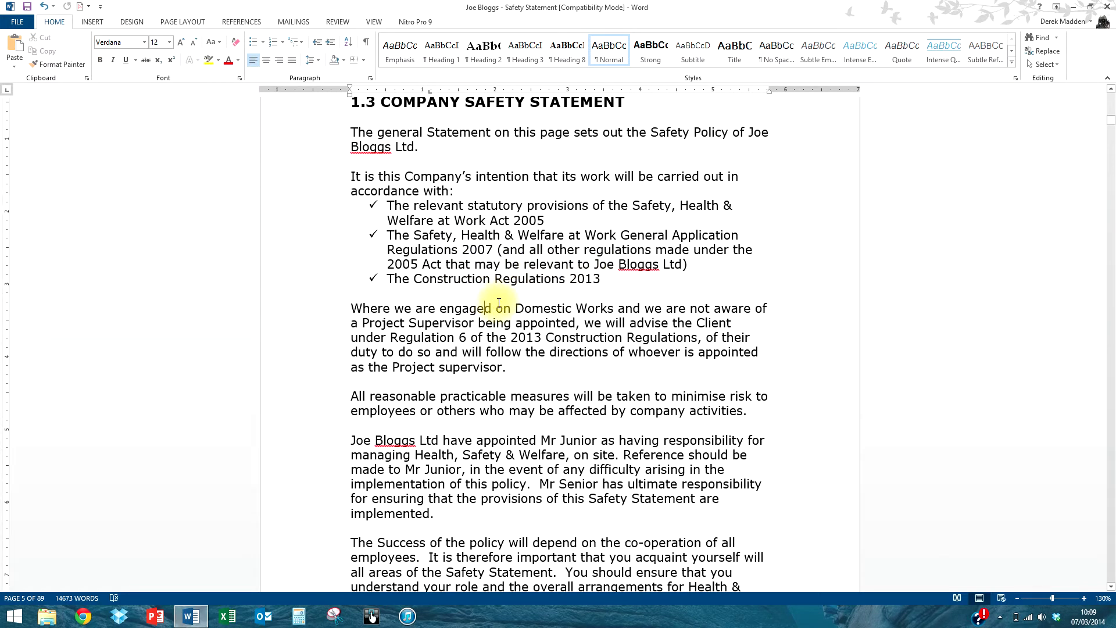
pyautogui.scroll(-5, 443, 282)
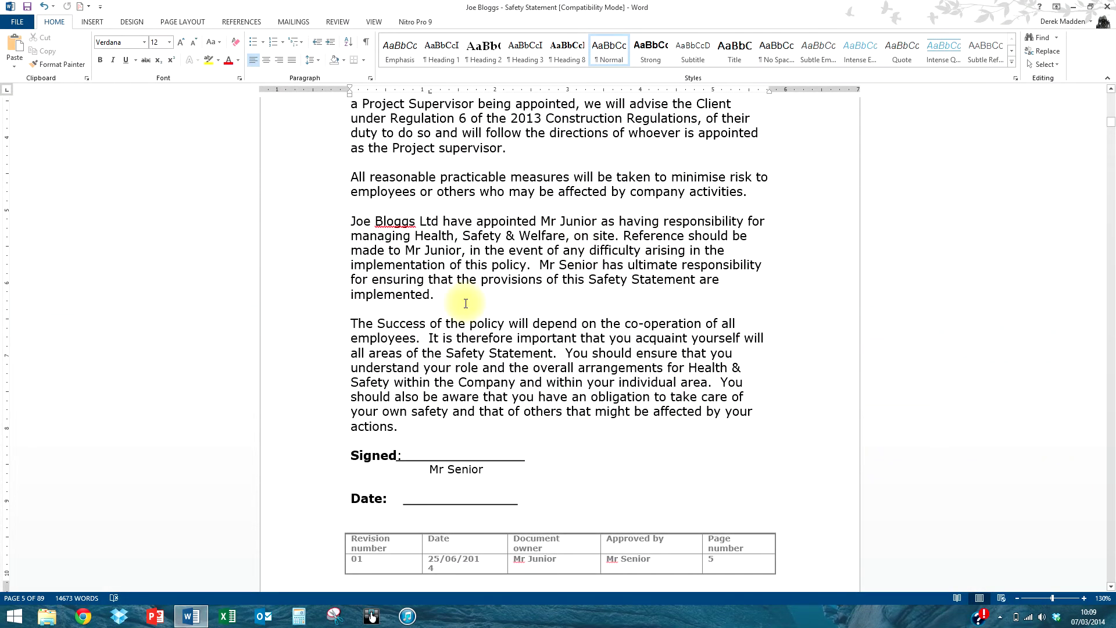
pyautogui.scroll(-13, 470, 300)
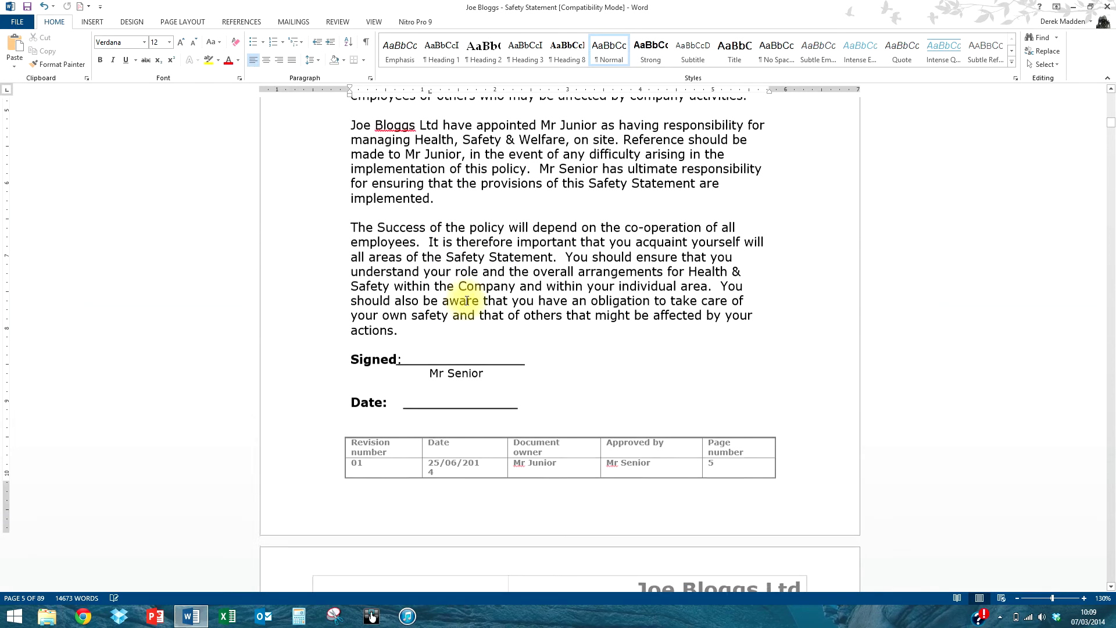
pyautogui.scroll(-6, 486, 291)
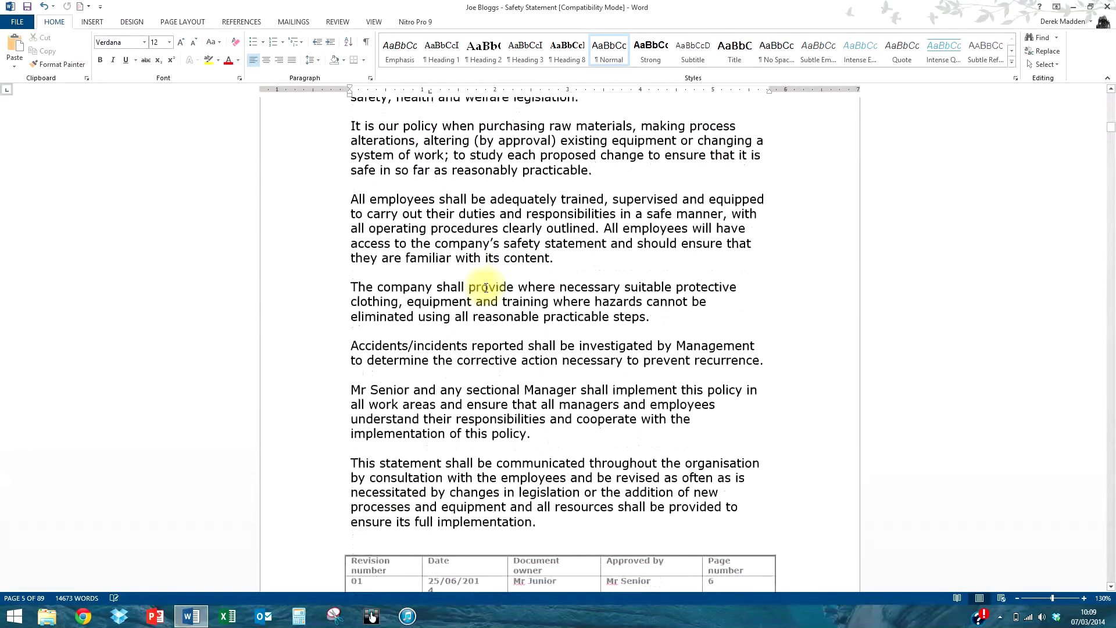
pyautogui.scroll(12, 486, 289)
pyautogui.scroll(20, 485, 287)
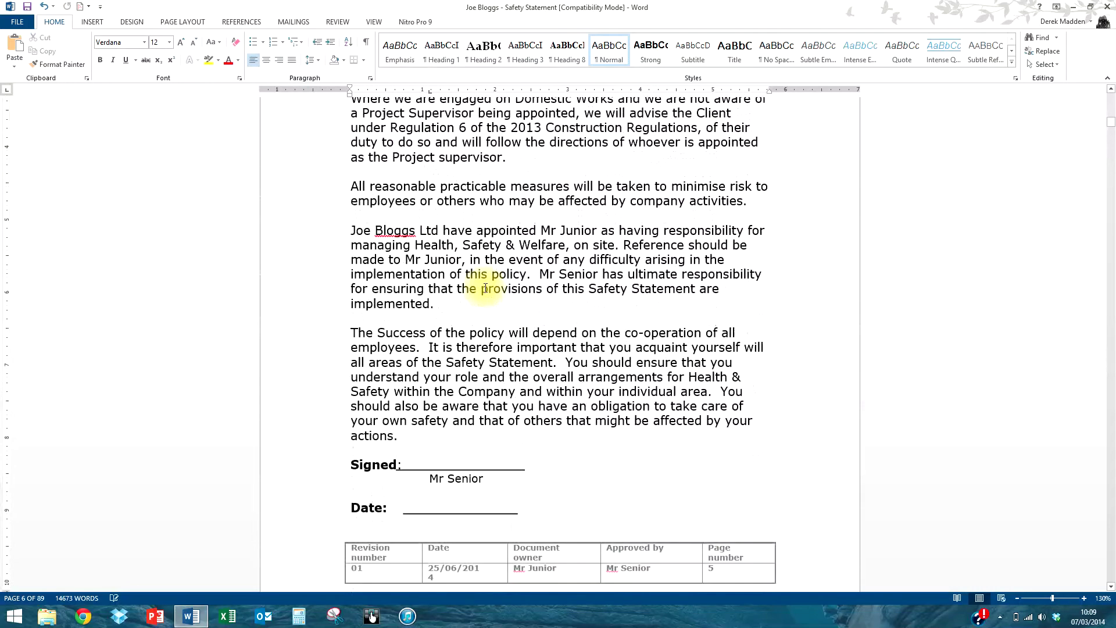
pyautogui.scroll(20, 485, 288)
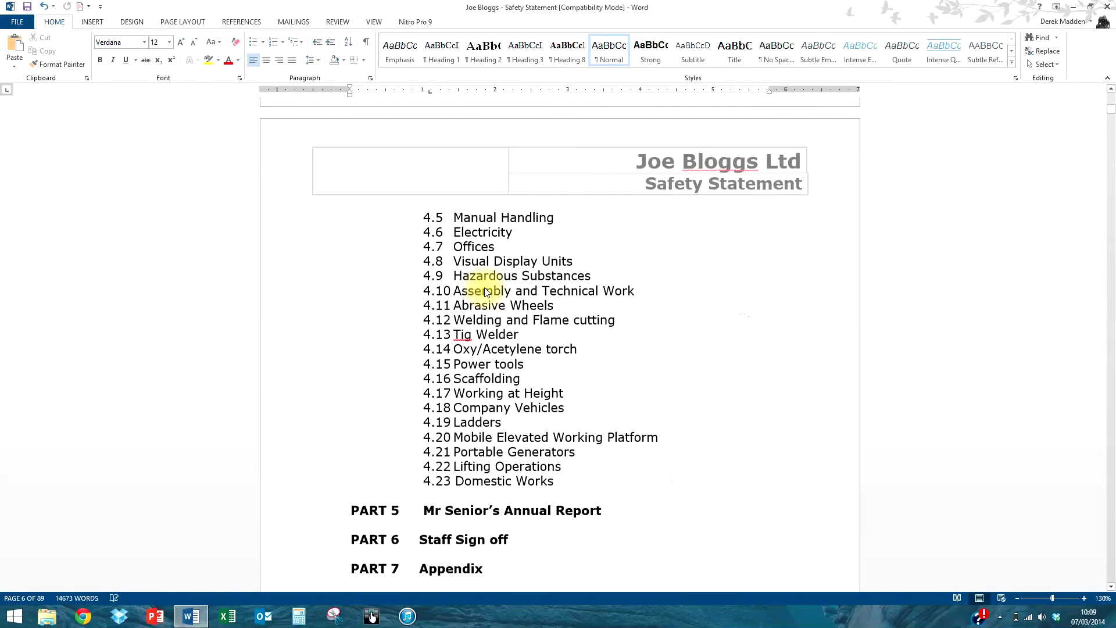
pyautogui.click(398, 196)
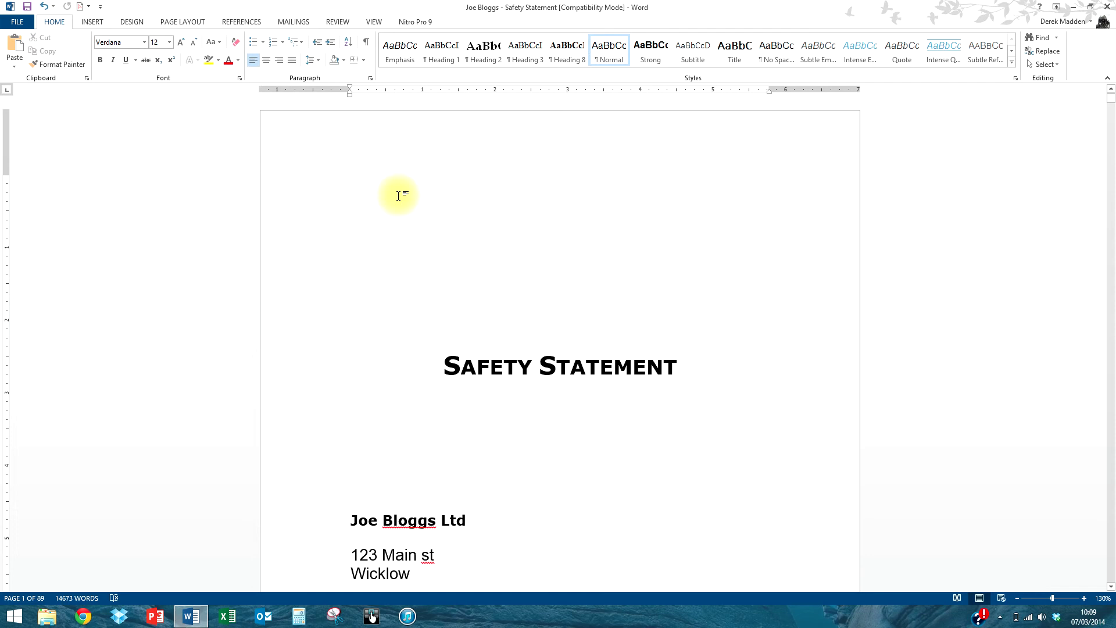